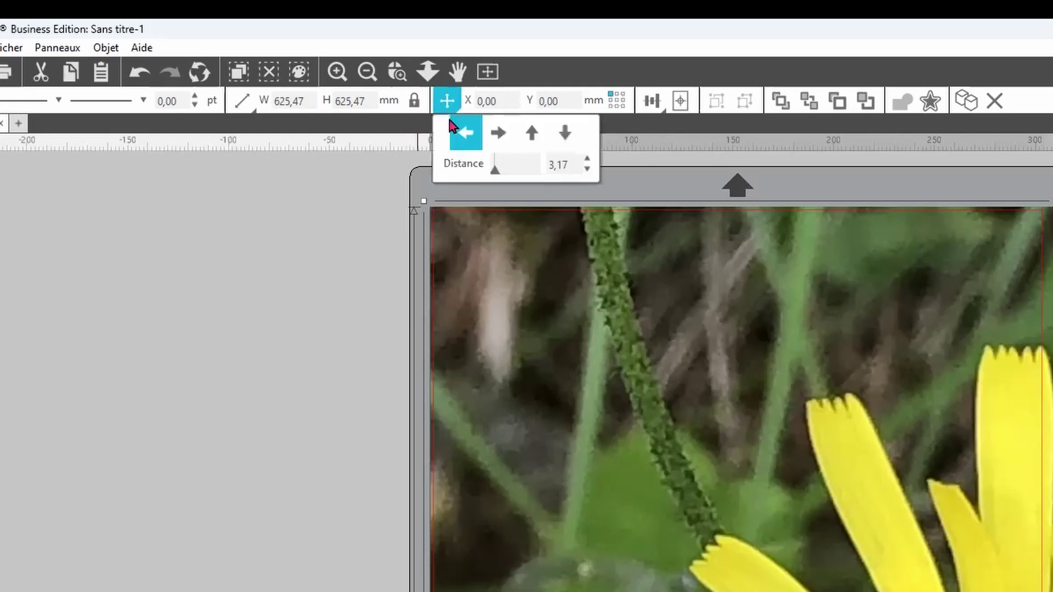
Scale the imported flower photo to 33% and move it onto the page on the cutting mat
mouse_move(247, 105)
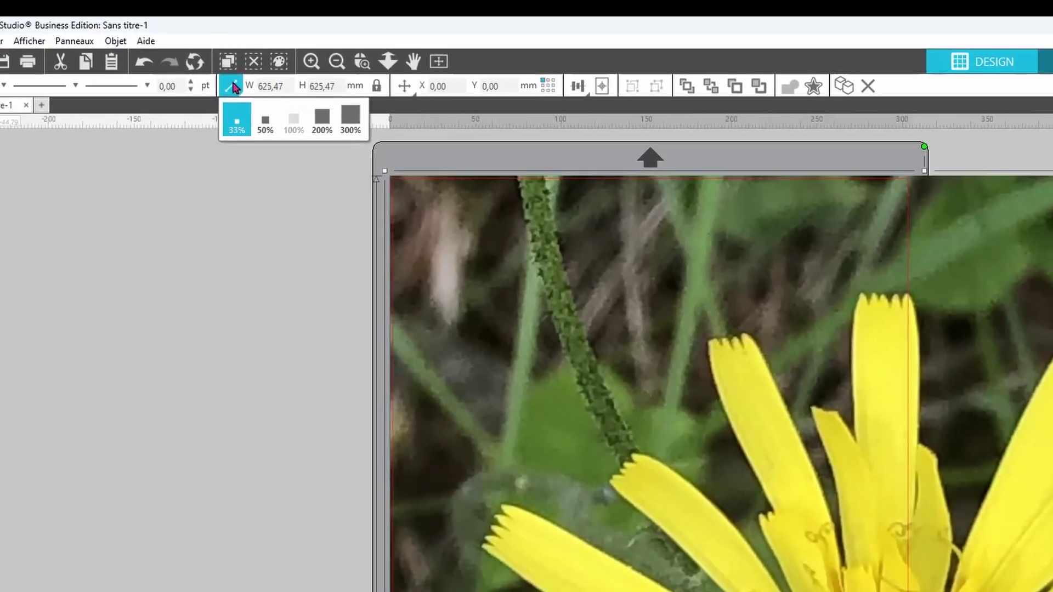
left_click(237, 119)
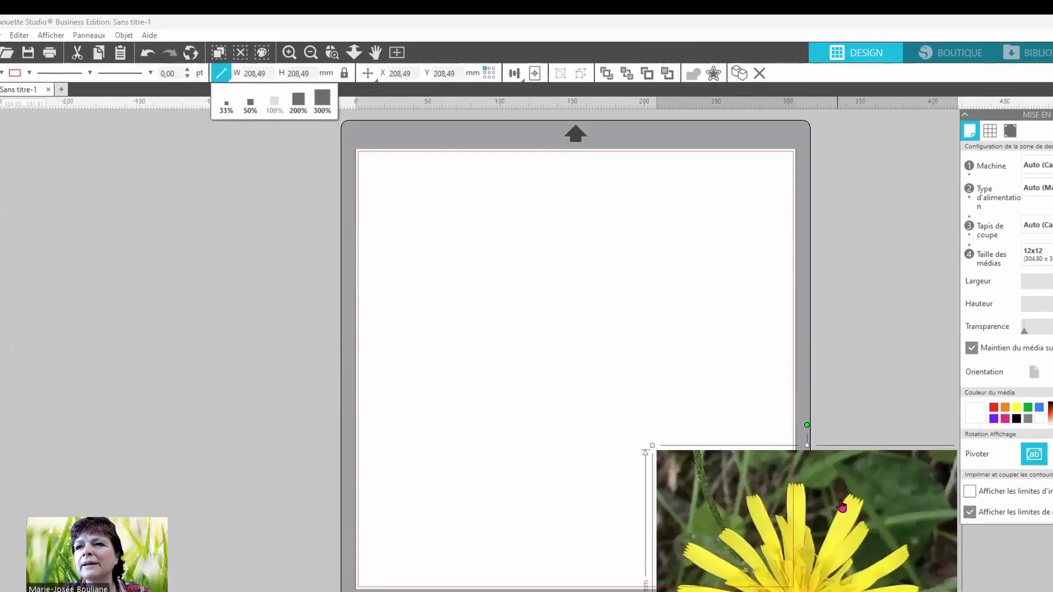
left_click_drag(865, 523, 569, 222)
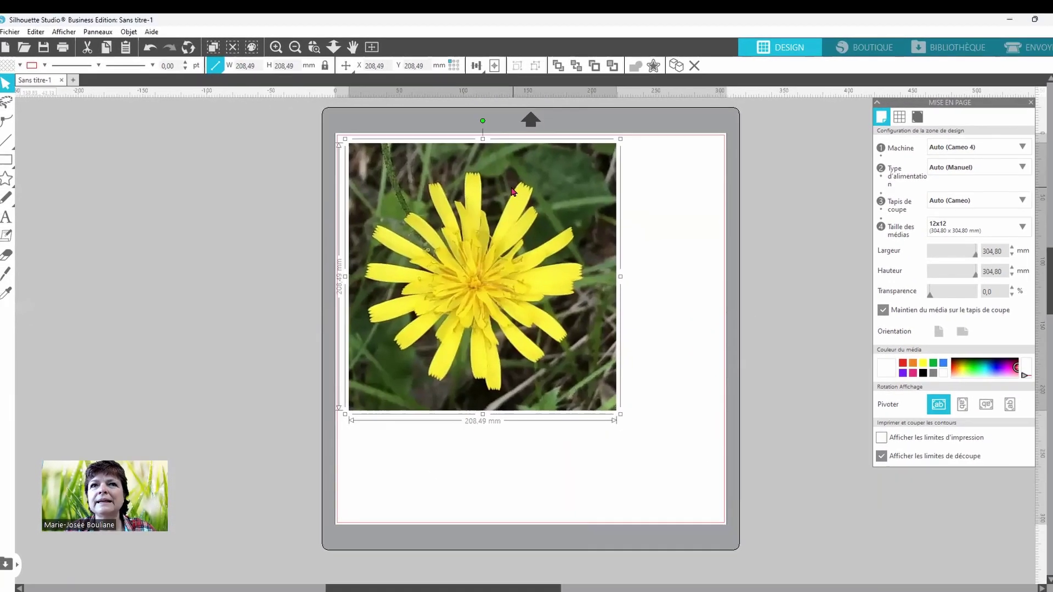
left_click_drag(514, 192, 509, 191)
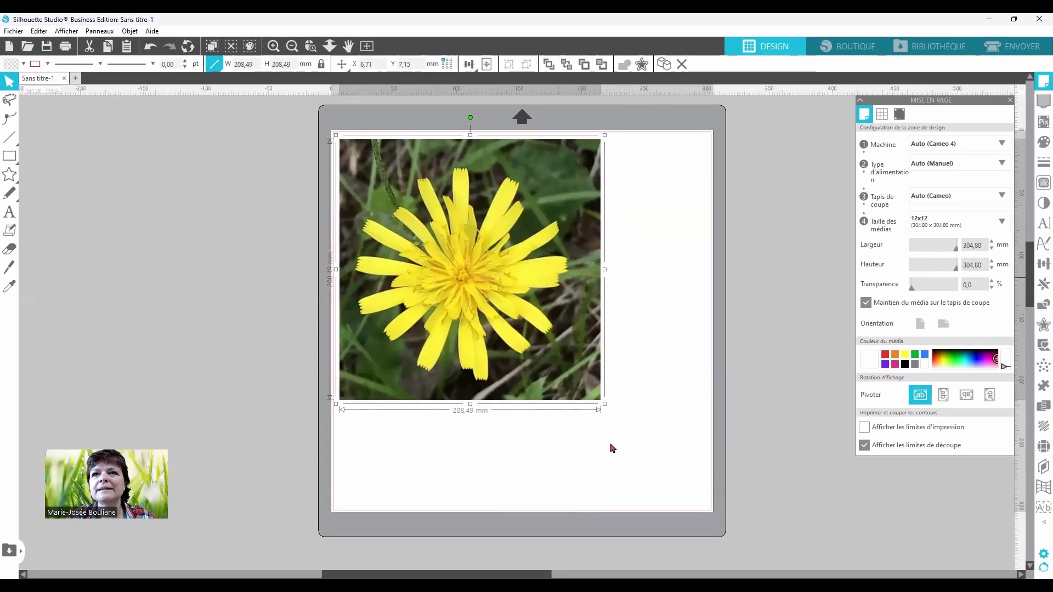
Enlarge the flower photo to about 298 mm square and position it inside the page edges
left_click_drag(603, 403, 718, 517)
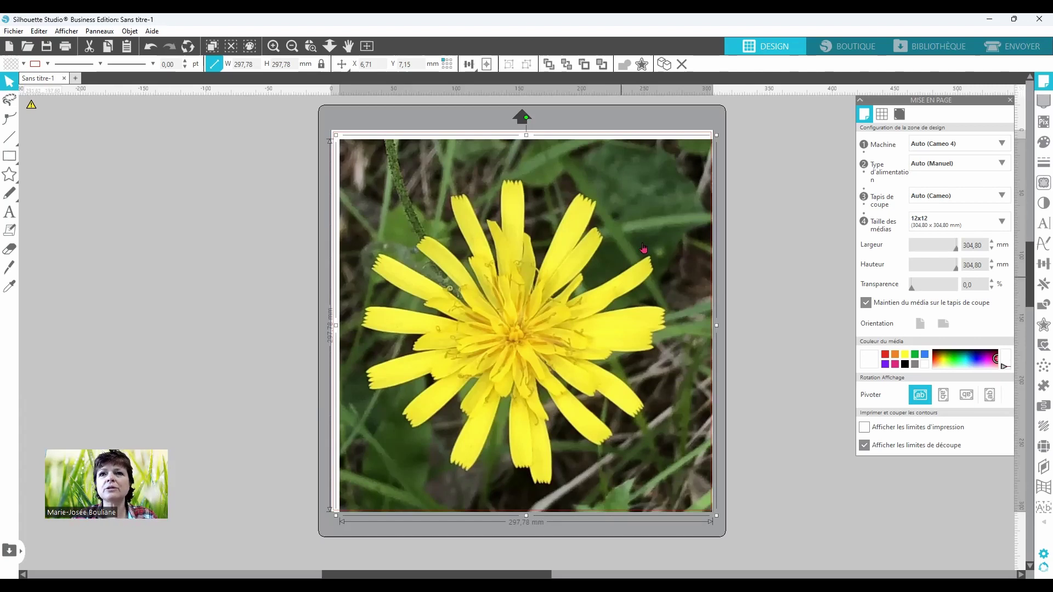
left_click_drag(510, 272, 505, 262)
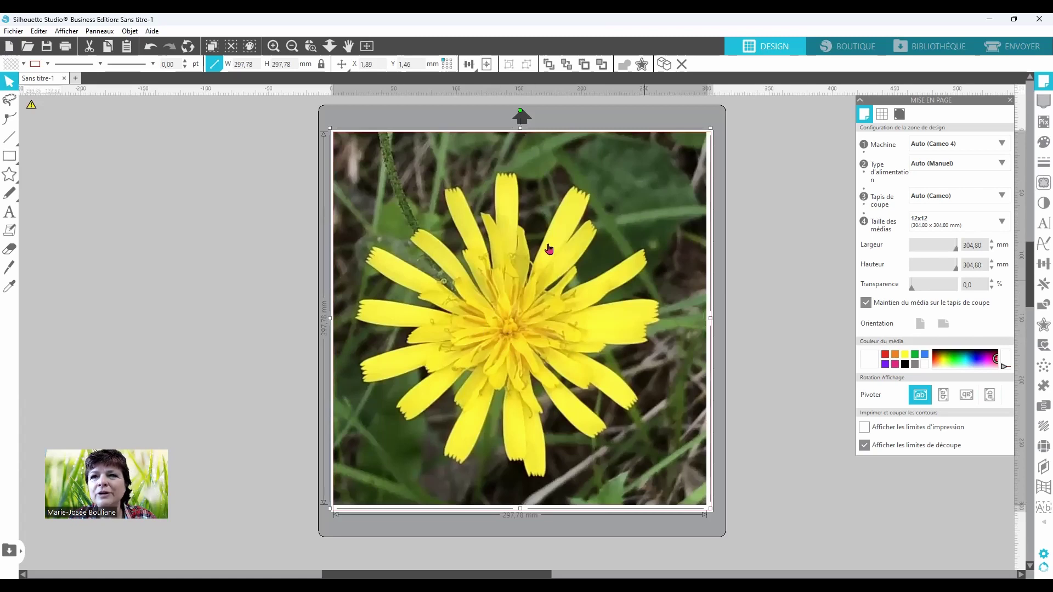
Trace the flower's upper-right petals within a rectangular area about 51 mm wide and 104 mm high
left_click(274, 48)
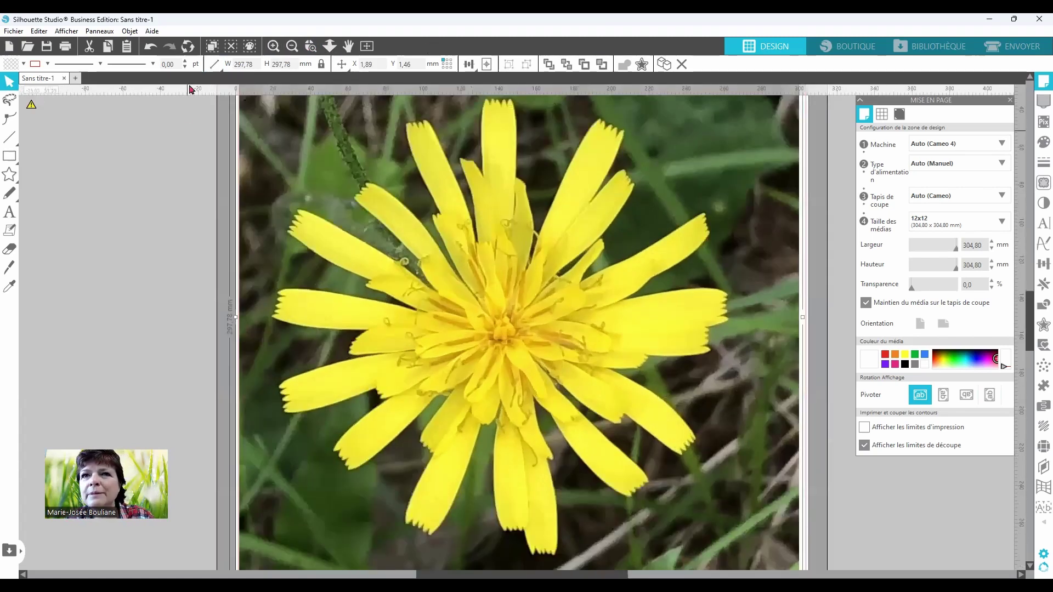
left_click(214, 65)
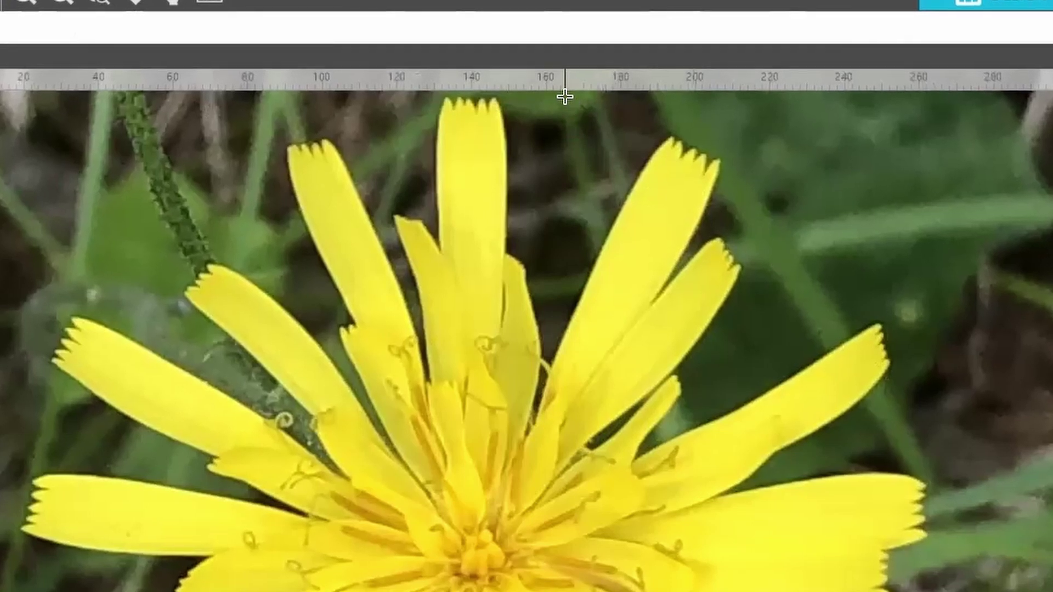
left_click_drag(564, 94, 737, 496)
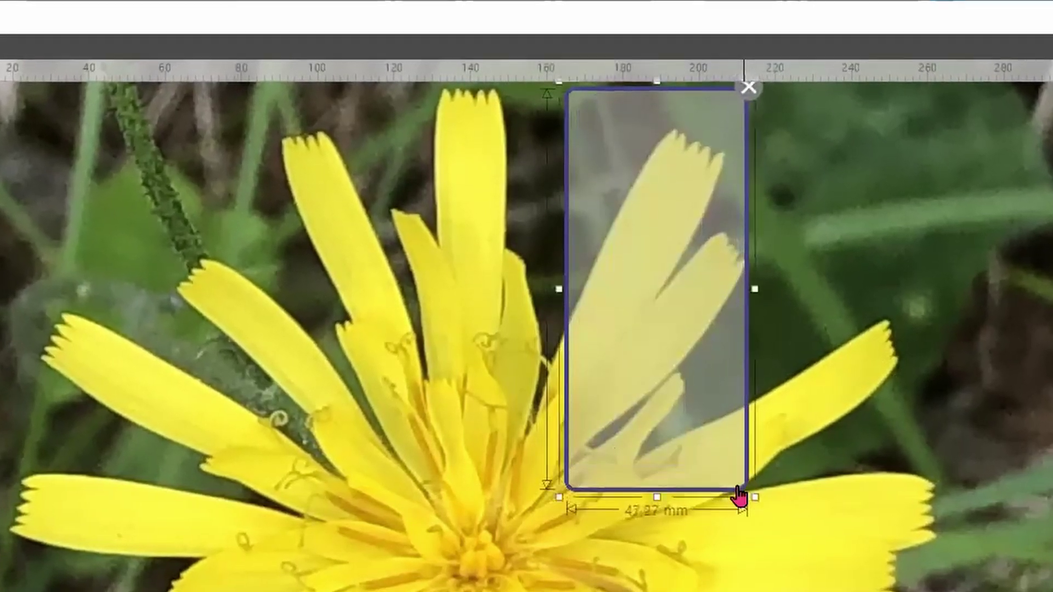
left_click_drag(567, 500, 413, 543)
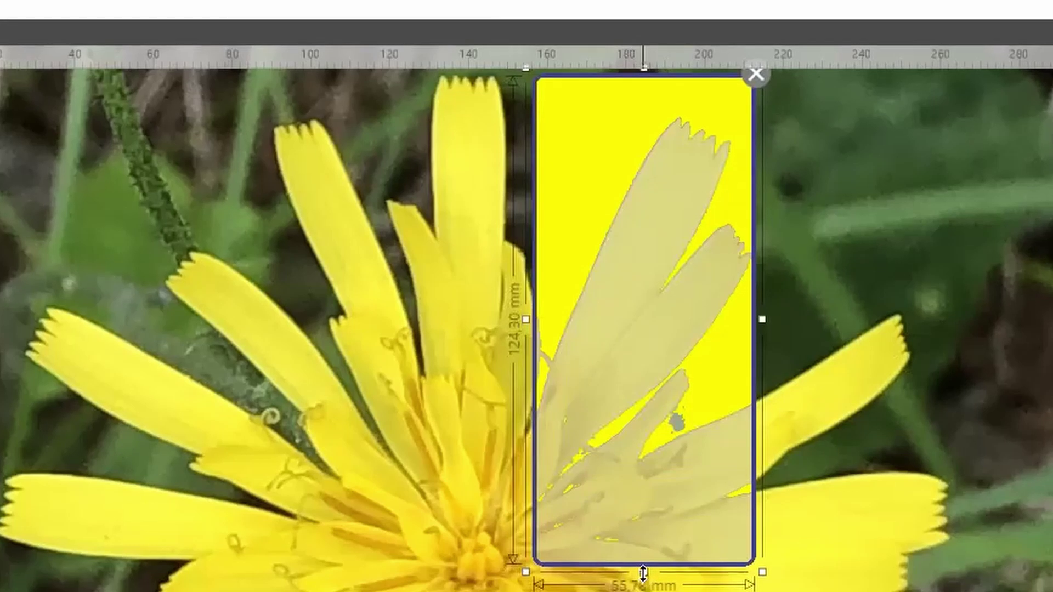
left_click_drag(644, 581, 604, 502)
left_click_drag(765, 276, 747, 277)
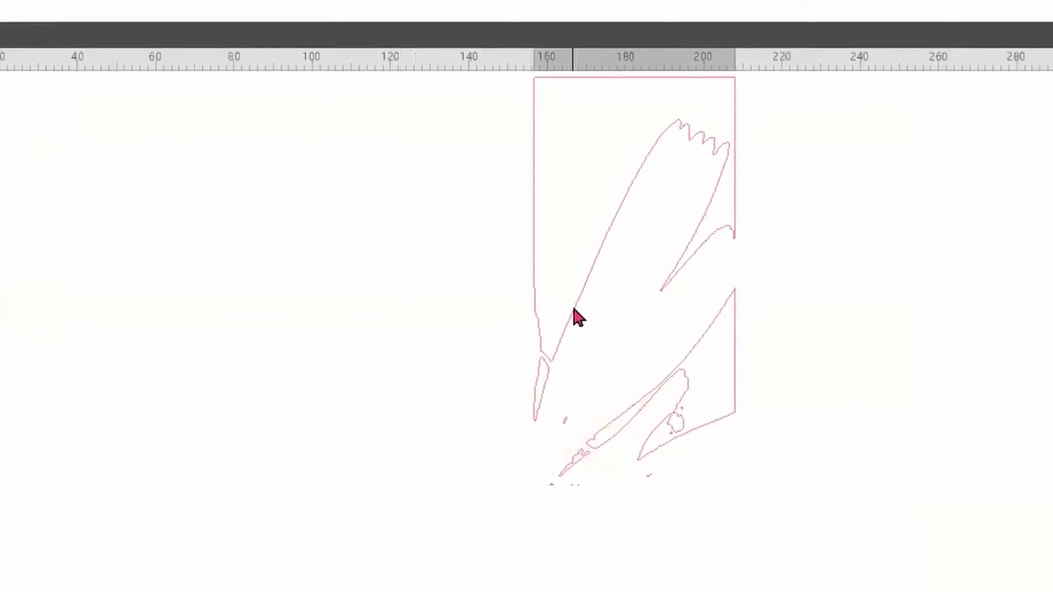
Release the compound path of the traced petal contour so its pieces become separate shapes
left_click(574, 310)
right_click(813, 380)
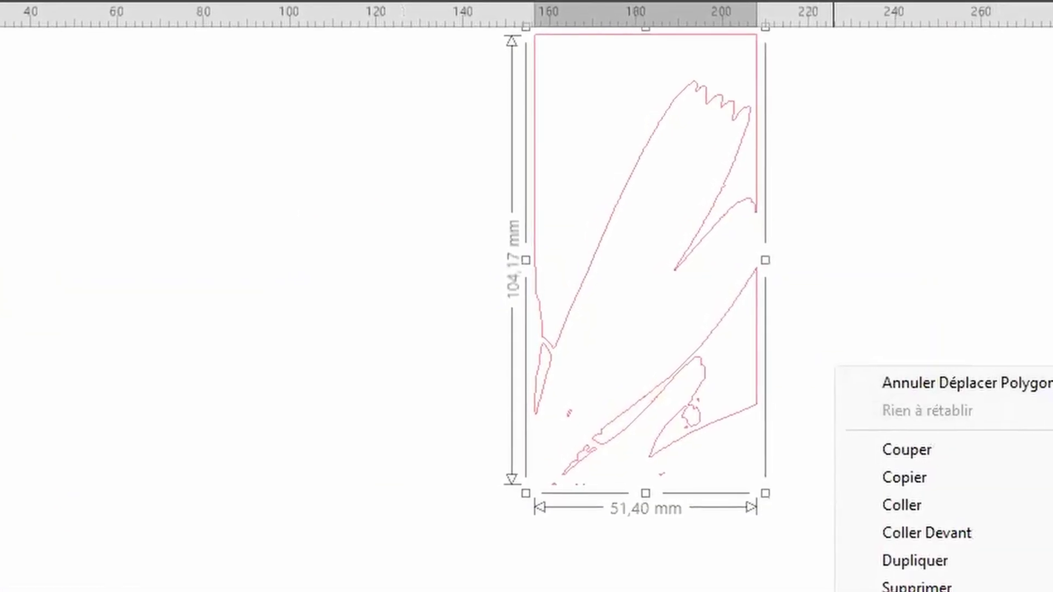
left_click(952, 591)
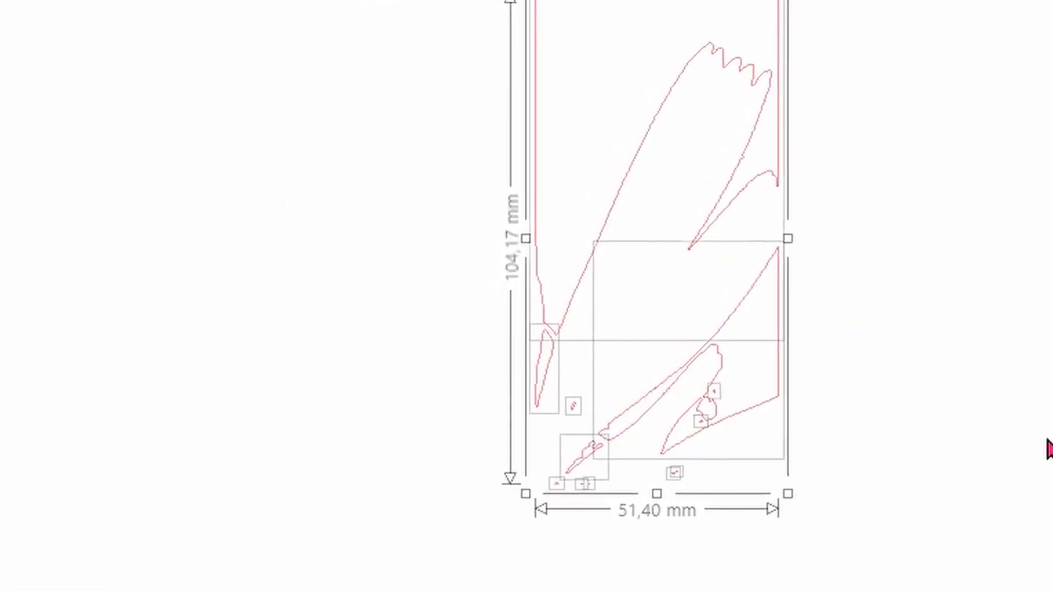
Move the large petal outline away from the other traced pieces and delete the leftover fragments
left_click(982, 194)
left_click_drag(658, 86, 169, 70)
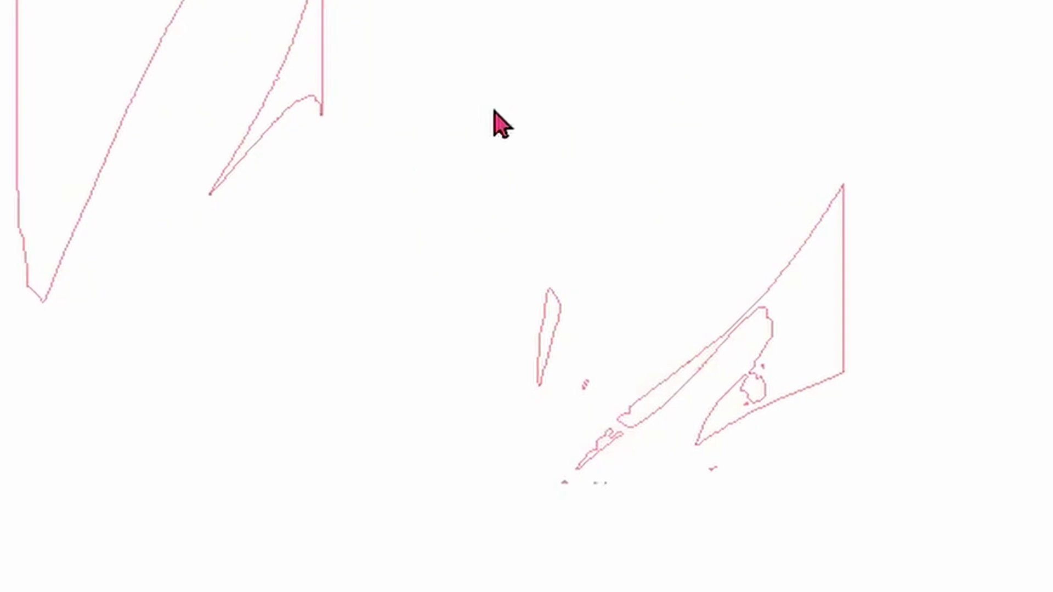
left_click(795, 252)
key("Delete")
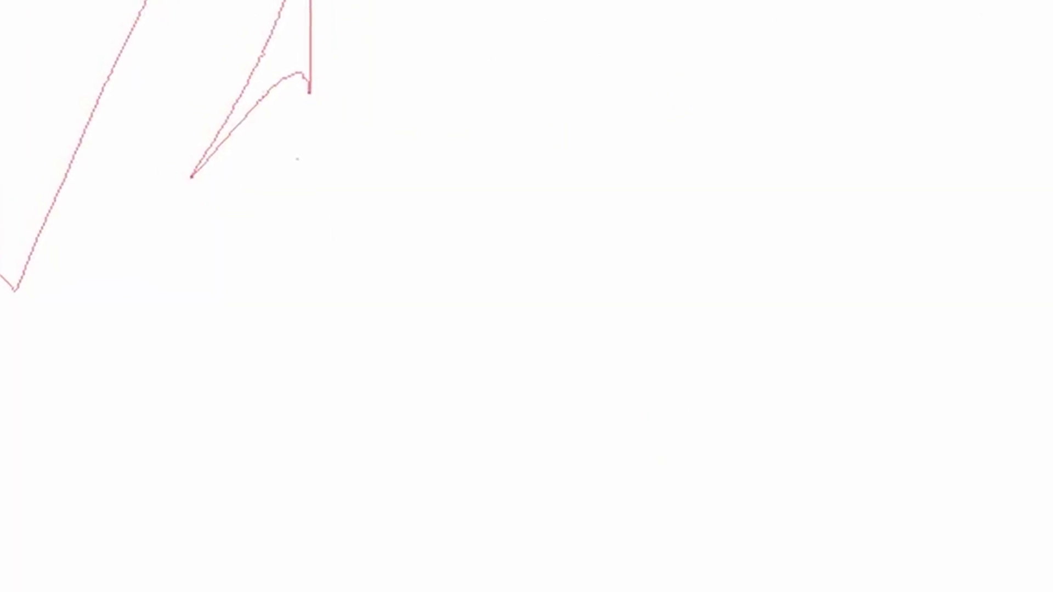
Simplify the petal outline's points and remove the surplus points on its right side where the neighbouring petal was traced
key("a")
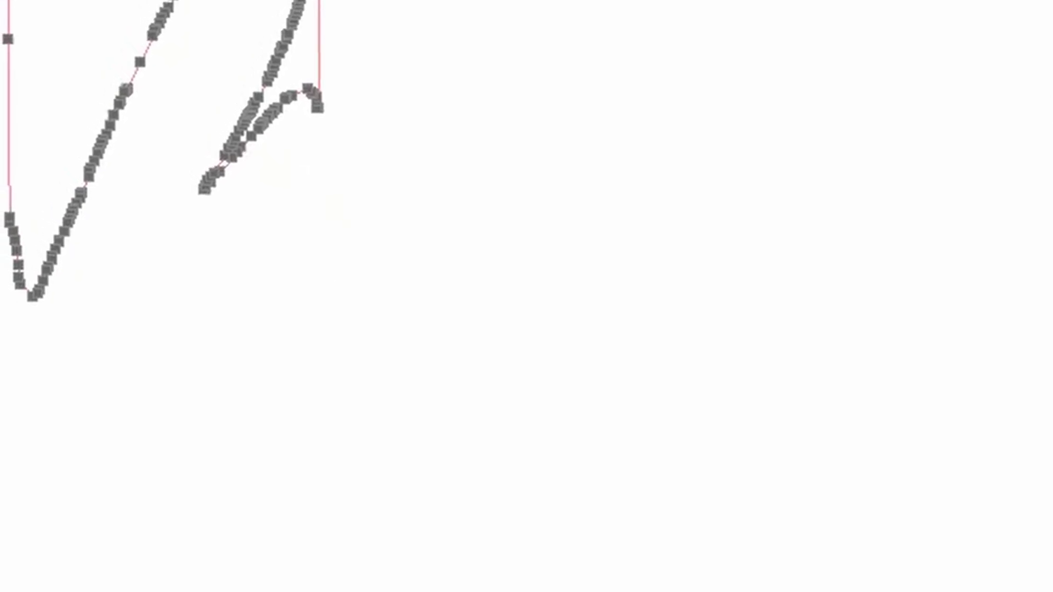
key("ctrl+l")
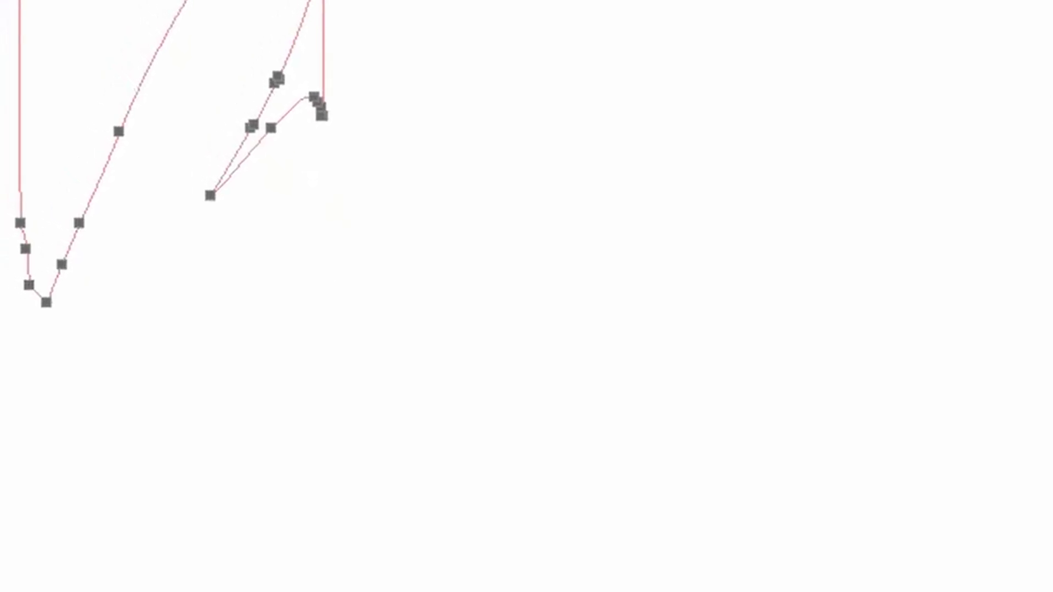
left_click(324, 2)
key("Delete")
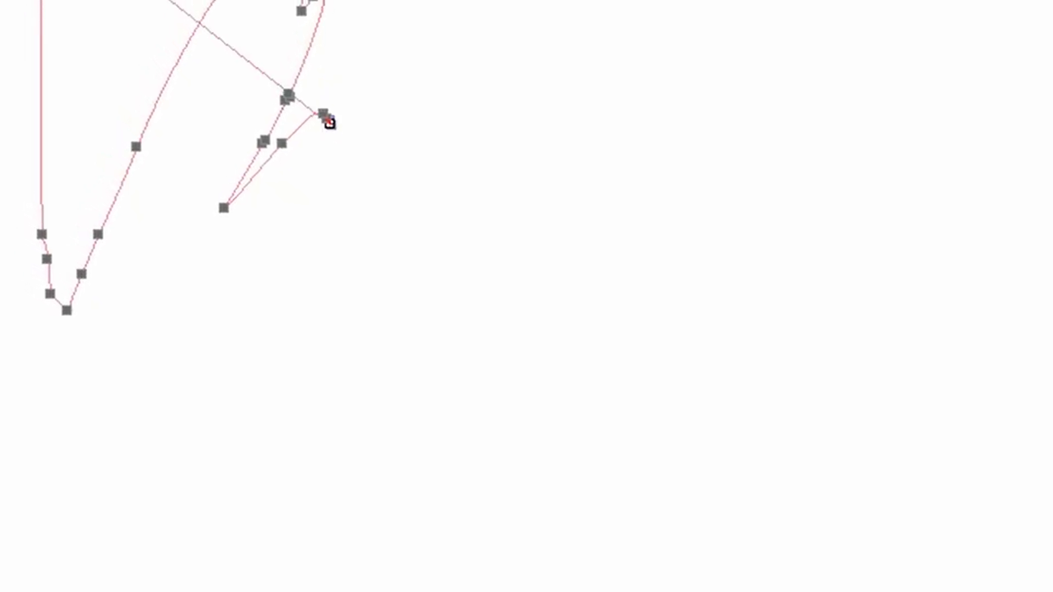
mouse_move(325, 114)
left_mouse_down()
mouse_move(231, 214)
mouse_move(276, 156)
left_mouse_up()
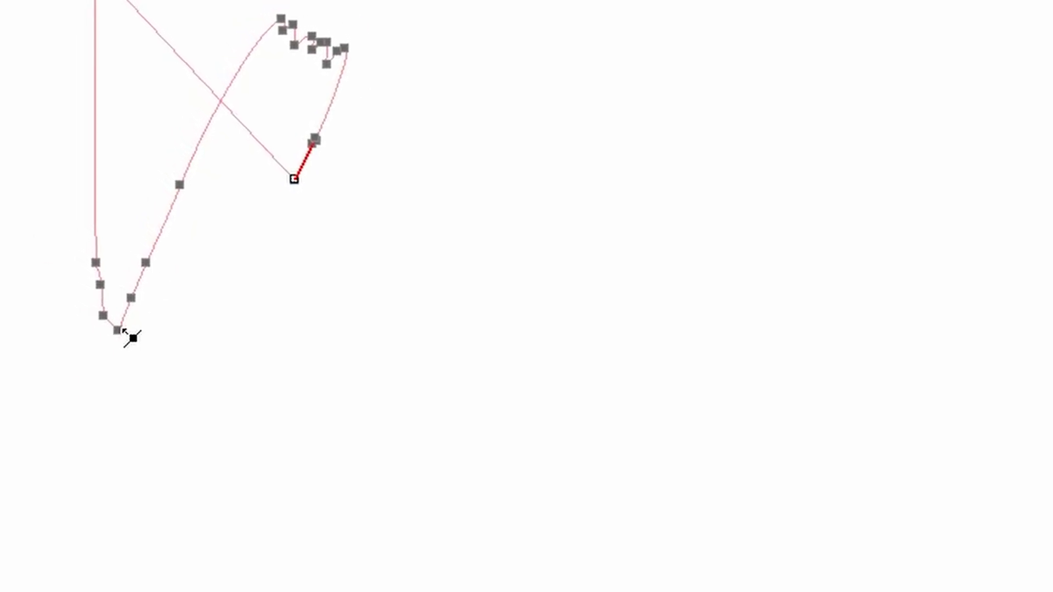
Delete the outline points left over from the rectangular trace frame so the path closes around the single petal
left_click(122, 331)
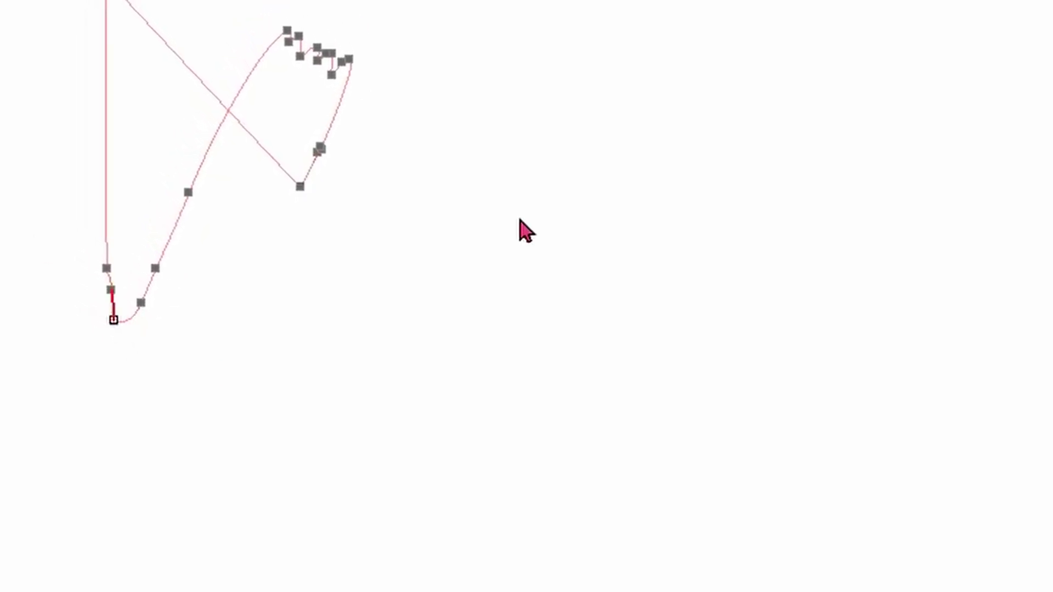
key("Delete")
key("Delete")
key("Delete")
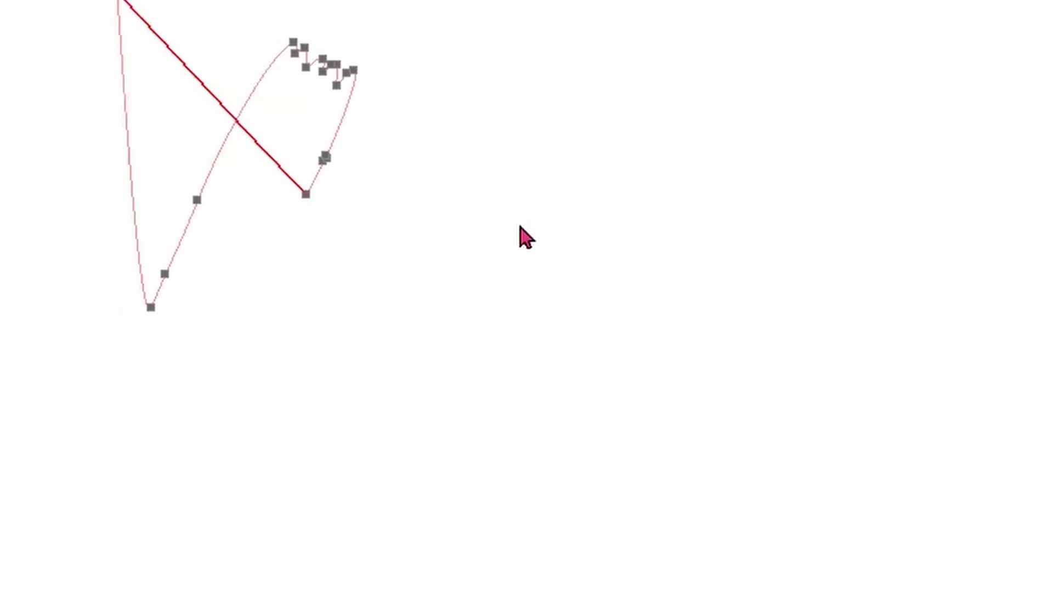
key("Delete")
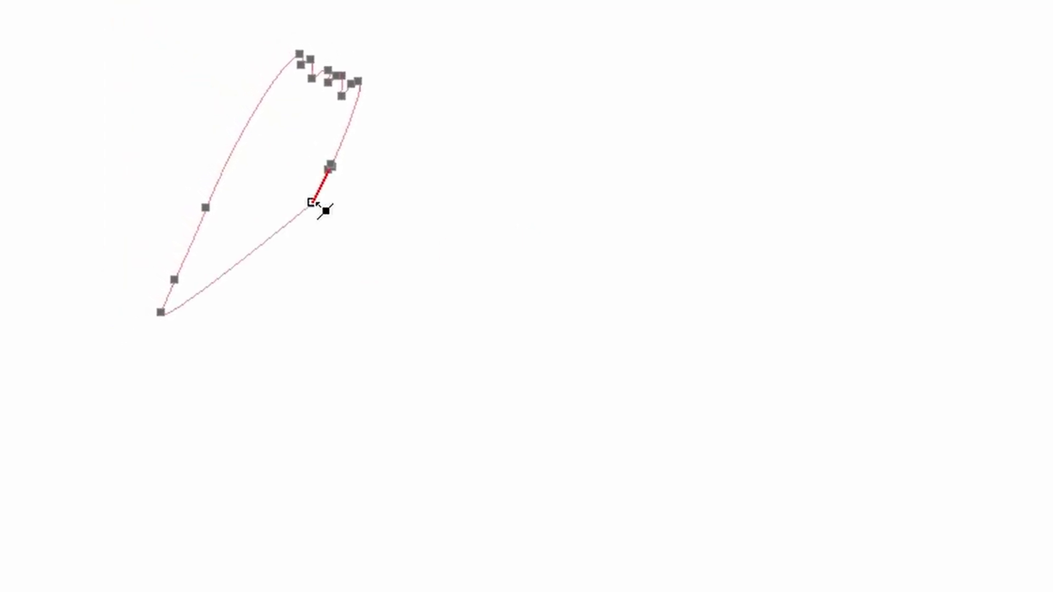
Pull the petal's two lower points downward to lengthen it and form a narrow, rounded base
left_click_drag(318, 211, 180, 416)
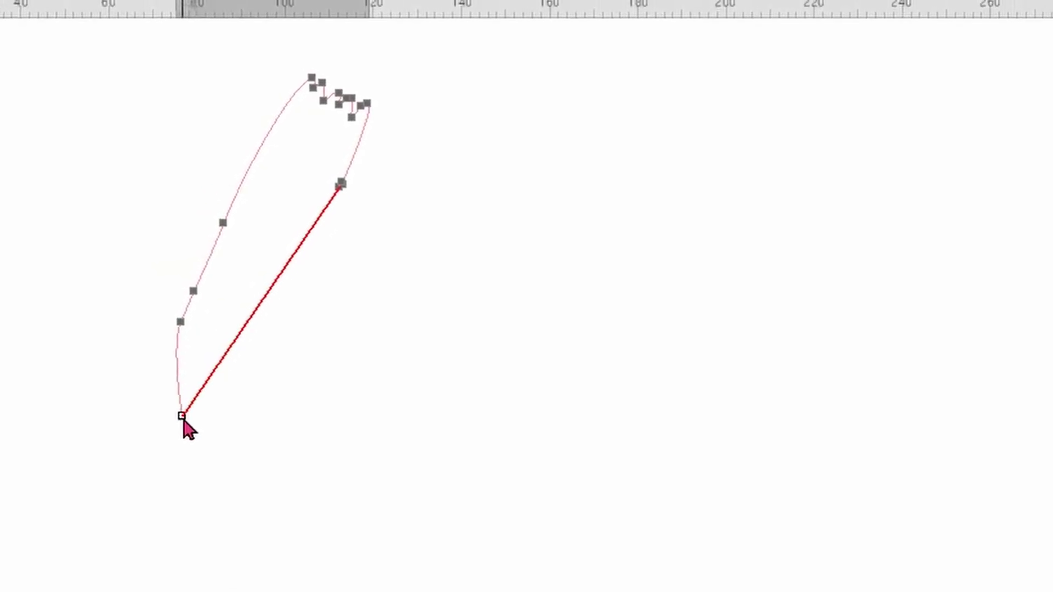
left_click(178, 321)
left_click_drag(181, 359, 173, 397)
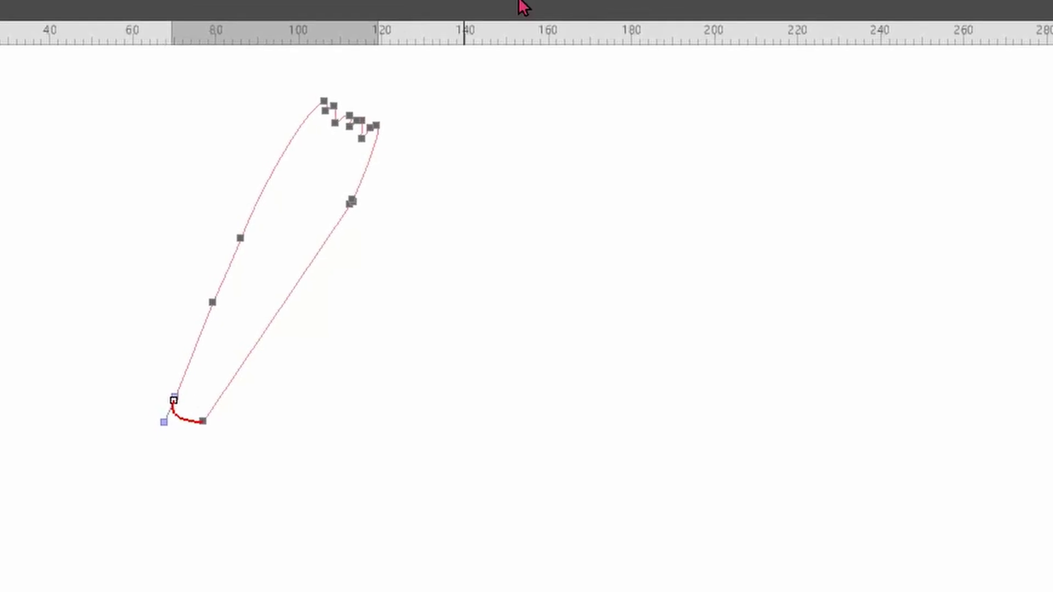
Replace the clustered points on the petal's right edge with one new point midway along the side
left_click(356, 209)
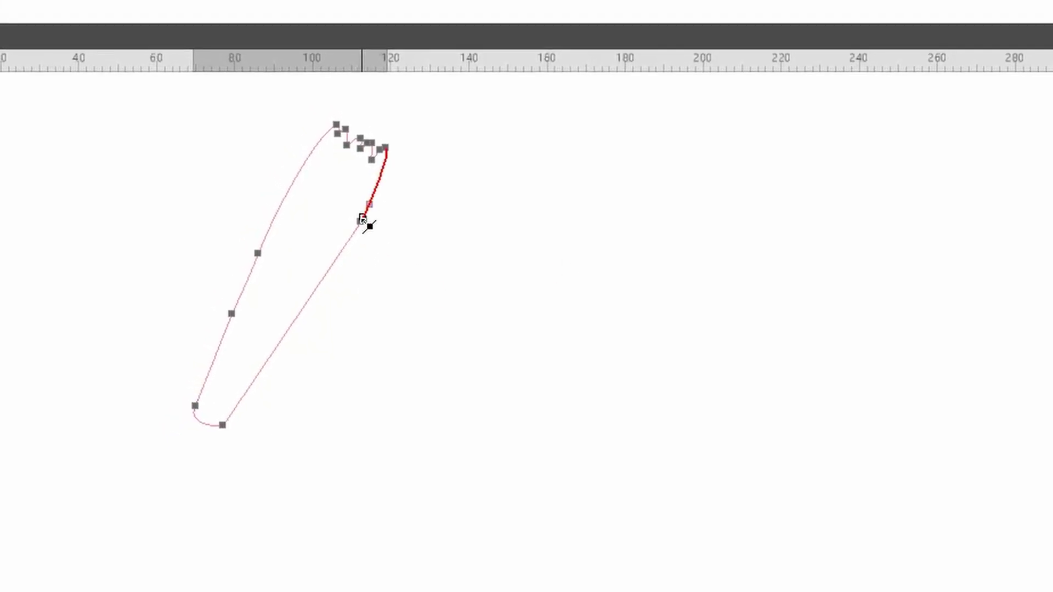
left_click(359, 220)
key("Delete")
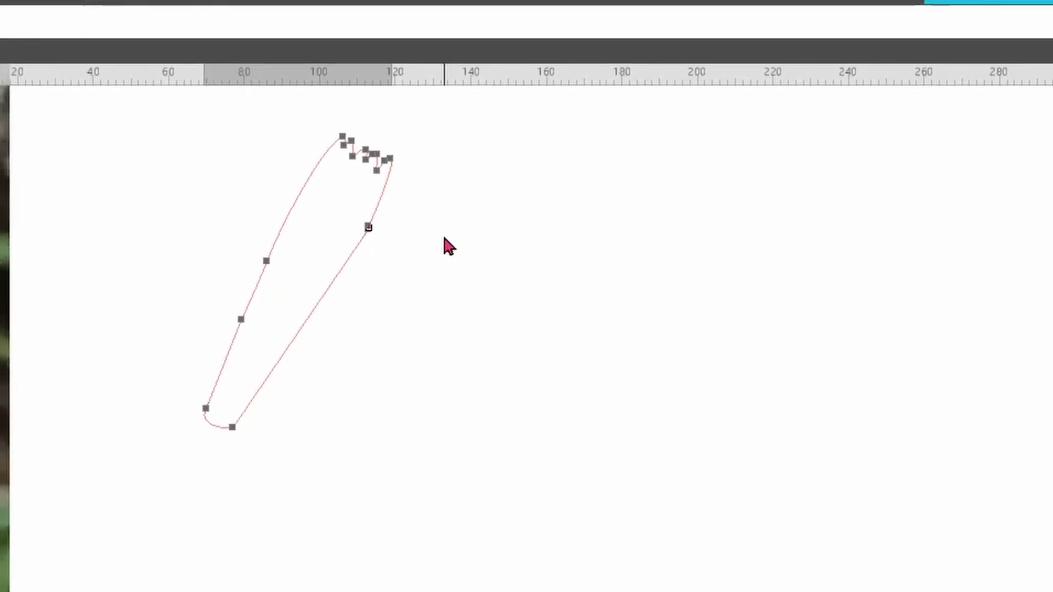
key("Delete")
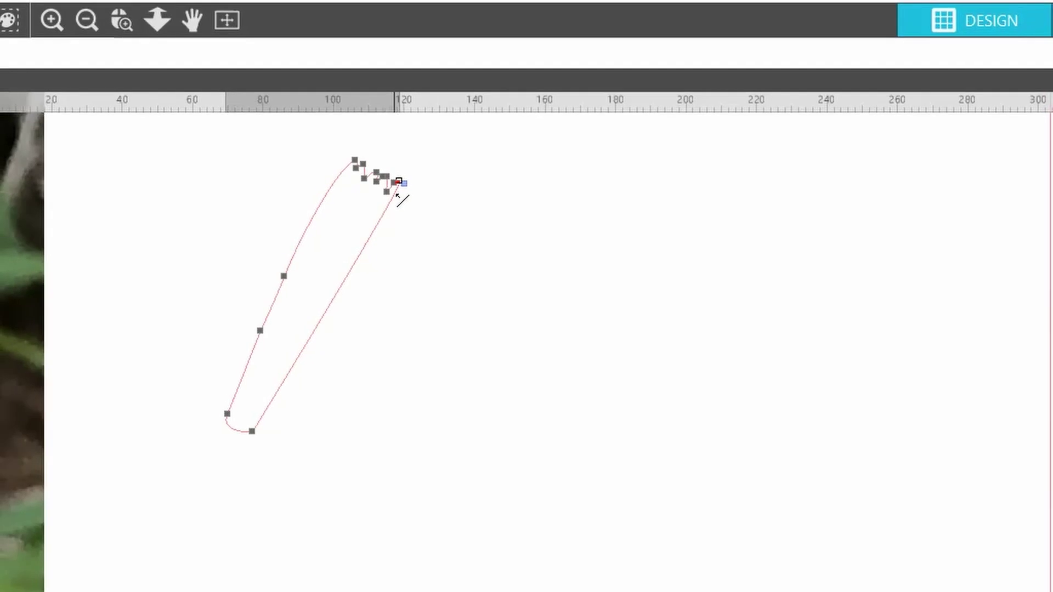
left_click(351, 289)
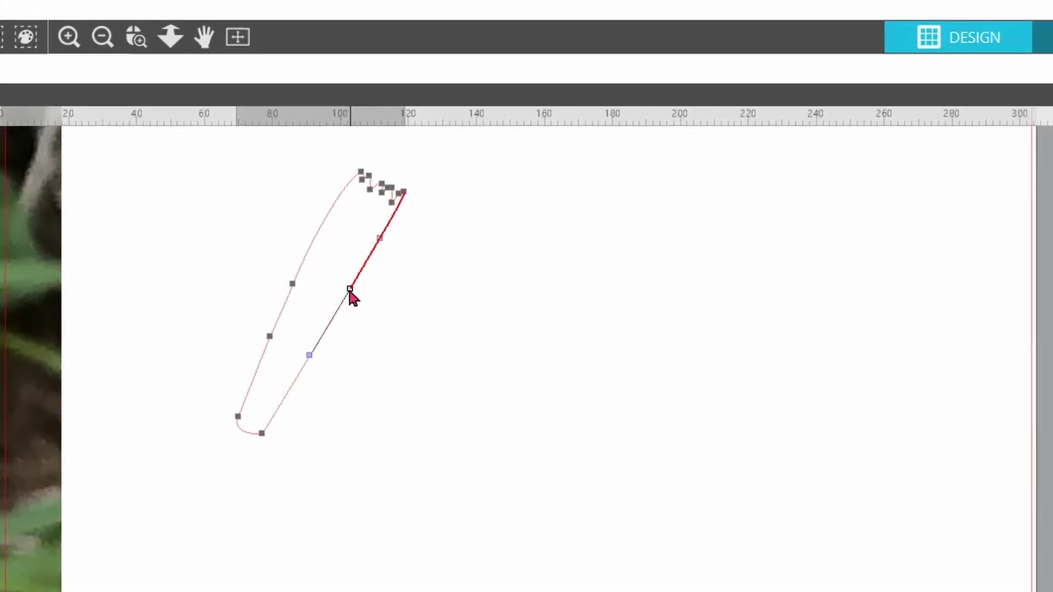
Delete a surplus point on the petal's left edge, smooth the remaining bend and finish point editing
left_click(299, 289)
key("Delete")
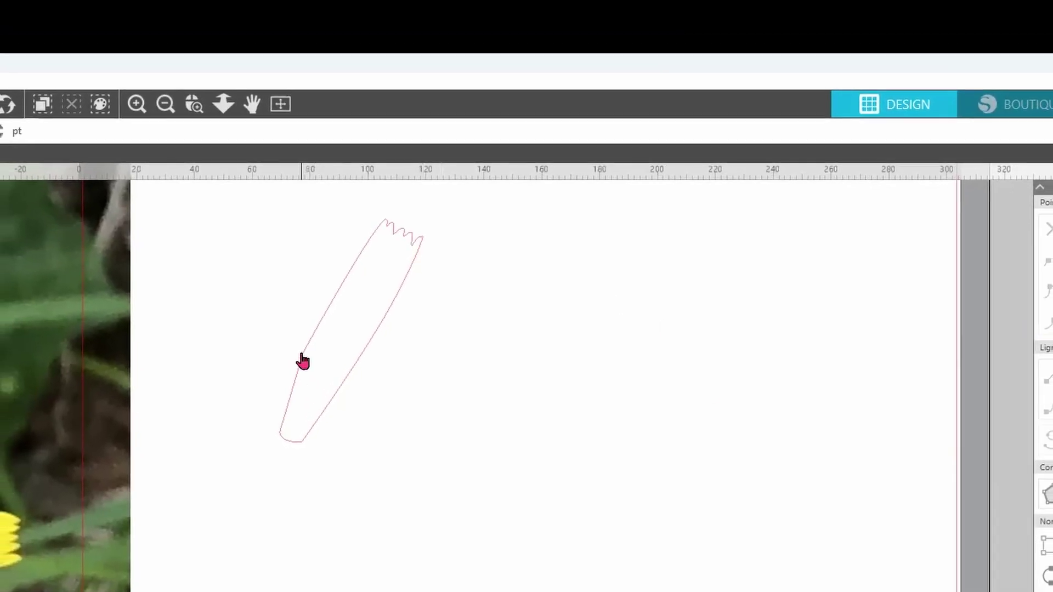
double_click(302, 361)
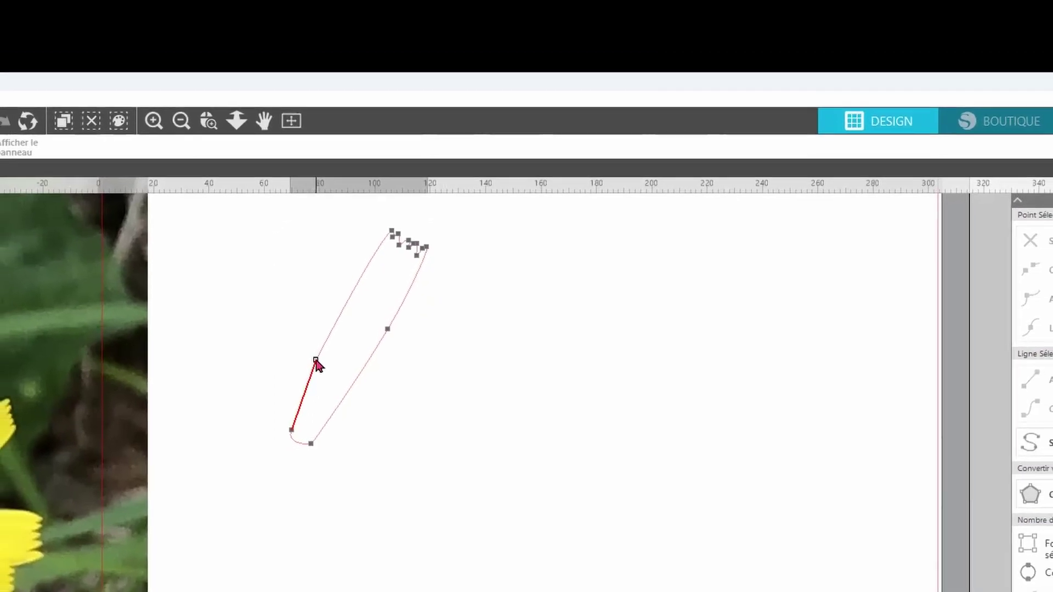
left_click(540, 492)
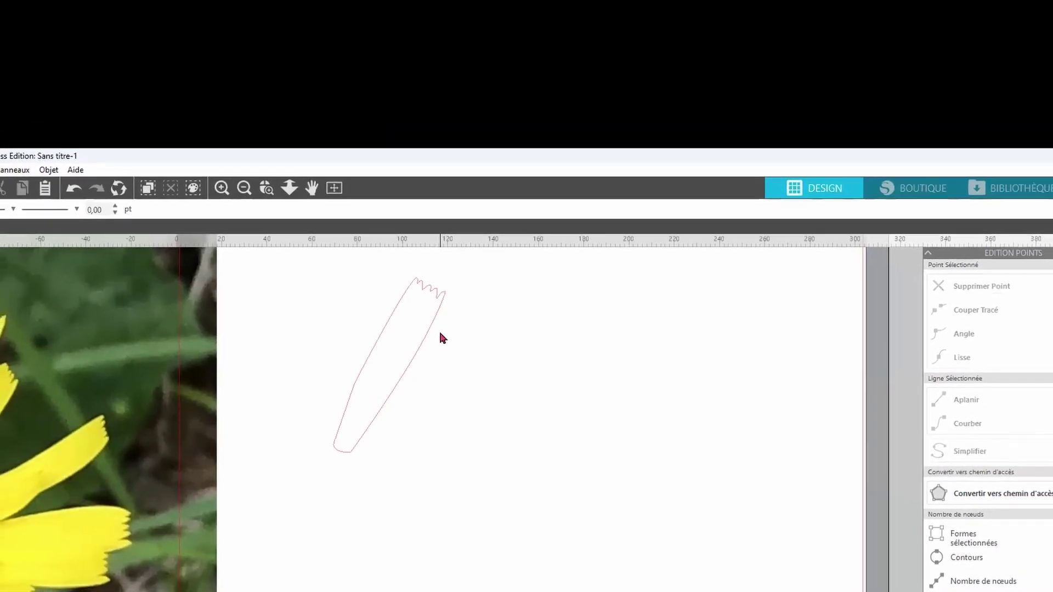
Examine the jagged tip of the petal outline up close, then return to a view of the whole page
left_click(270, 192)
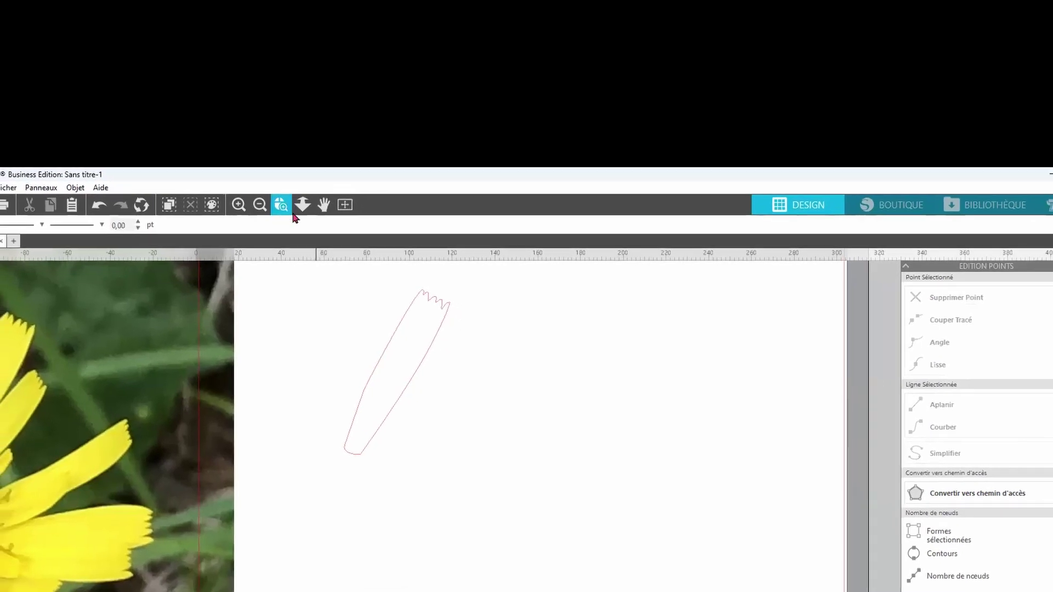
left_click(443, 308)
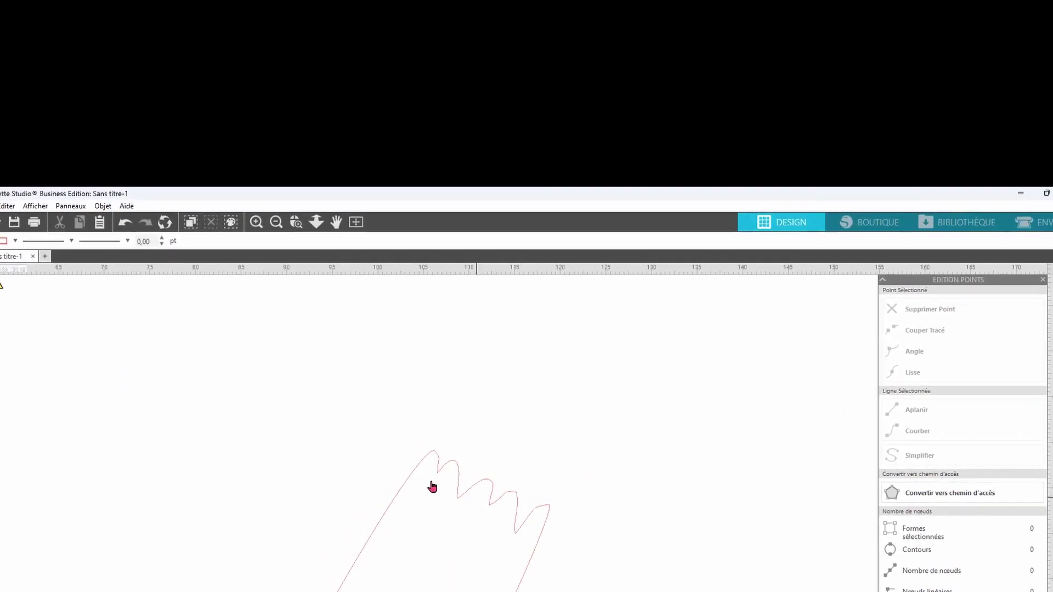
left_click(275, 220)
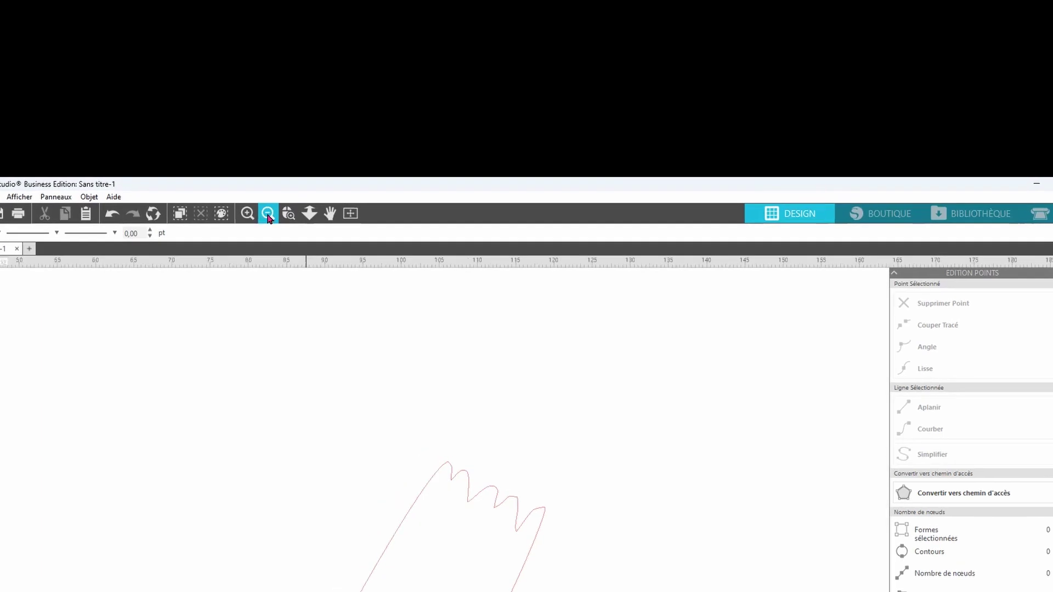
left_click(266, 212)
left_click(266, 211)
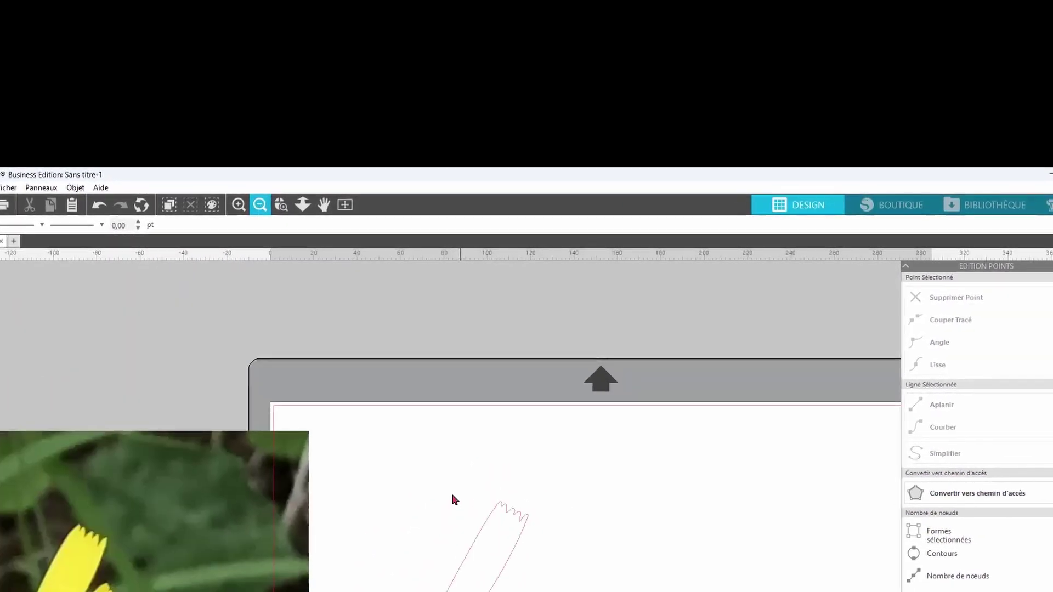
Shift the petal outline slightly toward the page's upper left and move the flower photo clear of the page
left_click_drag(499, 579, 469, 529)
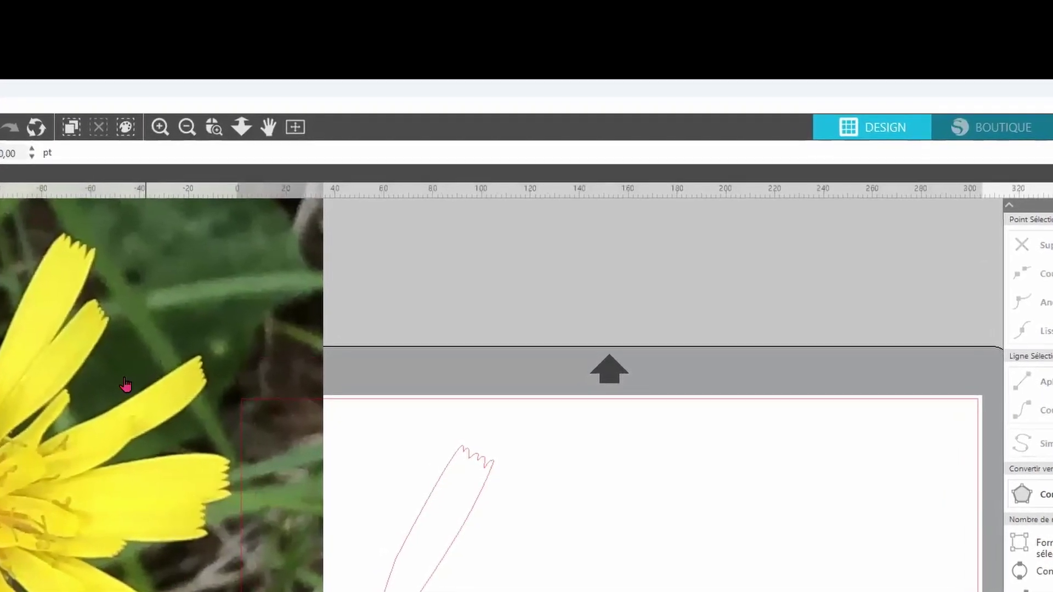
left_click_drag(135, 579, 232, 591)
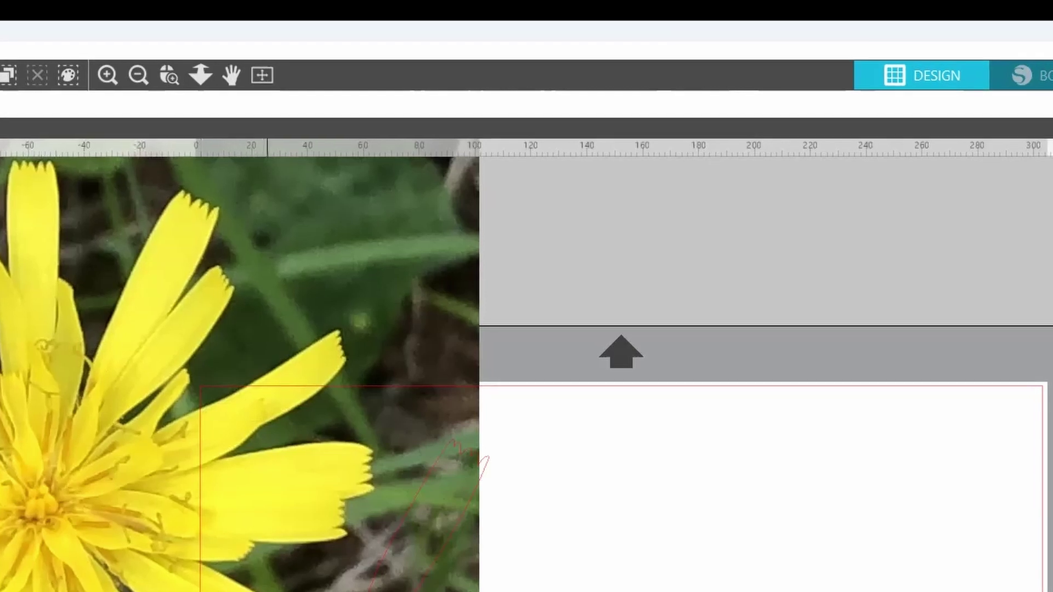
left_click_drag(315, 236, 0, 306)
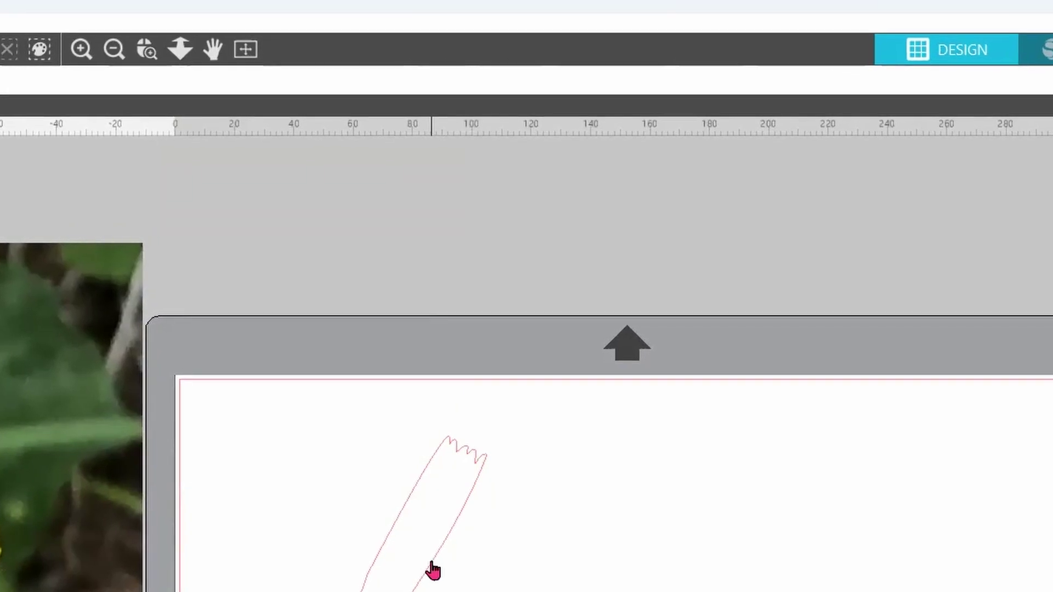
Rotate the slanted petal upright and place it in the page's upper-left corner at X 9,17 and Y 6,73 mm
left_click_drag(433, 570, 343, 582)
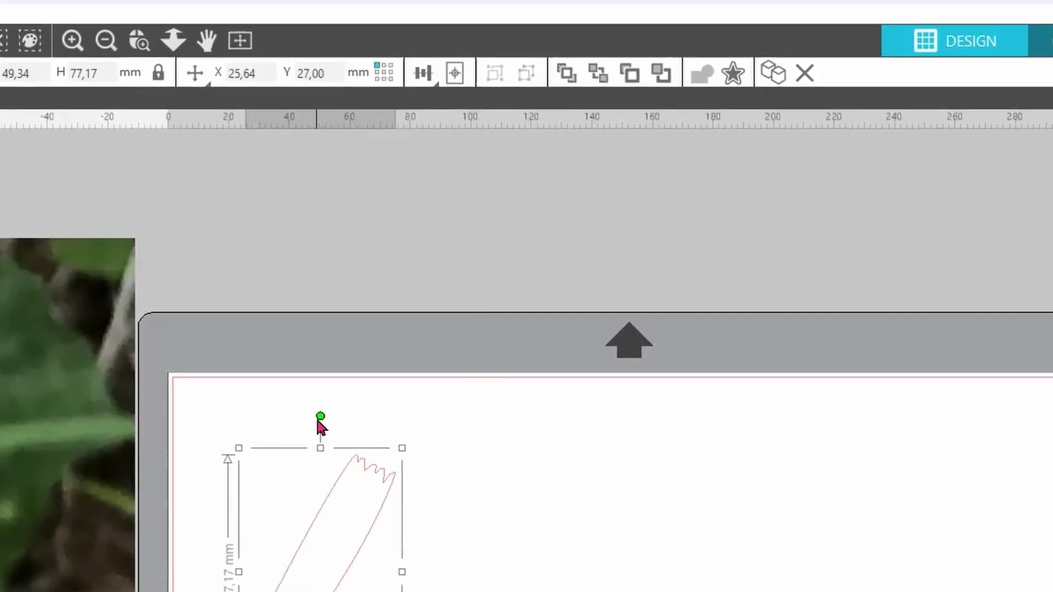
left_click_drag(321, 424, 241, 432)
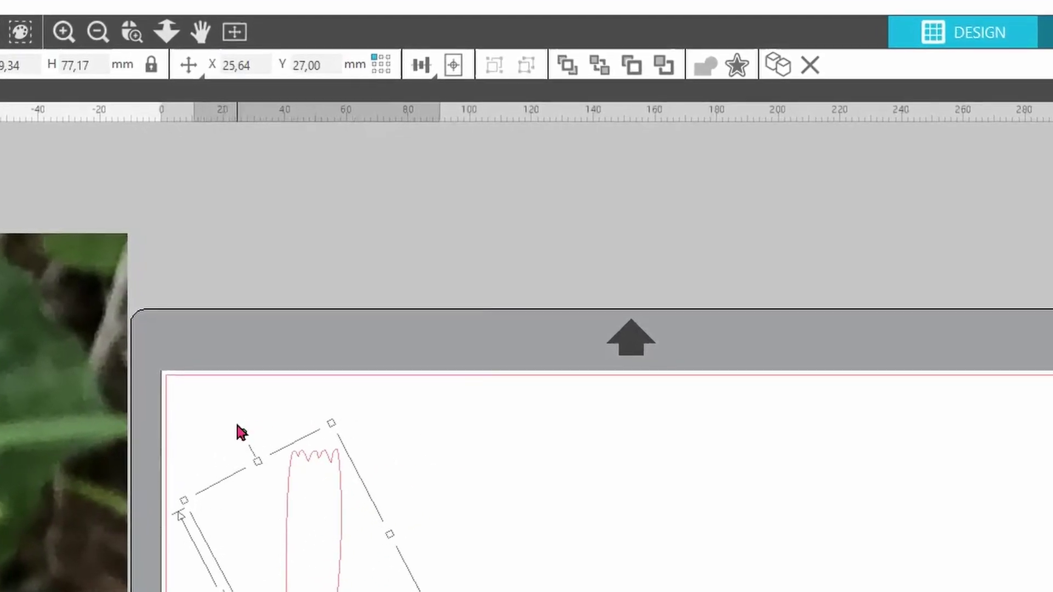
left_click_drag(336, 548, 239, 495)
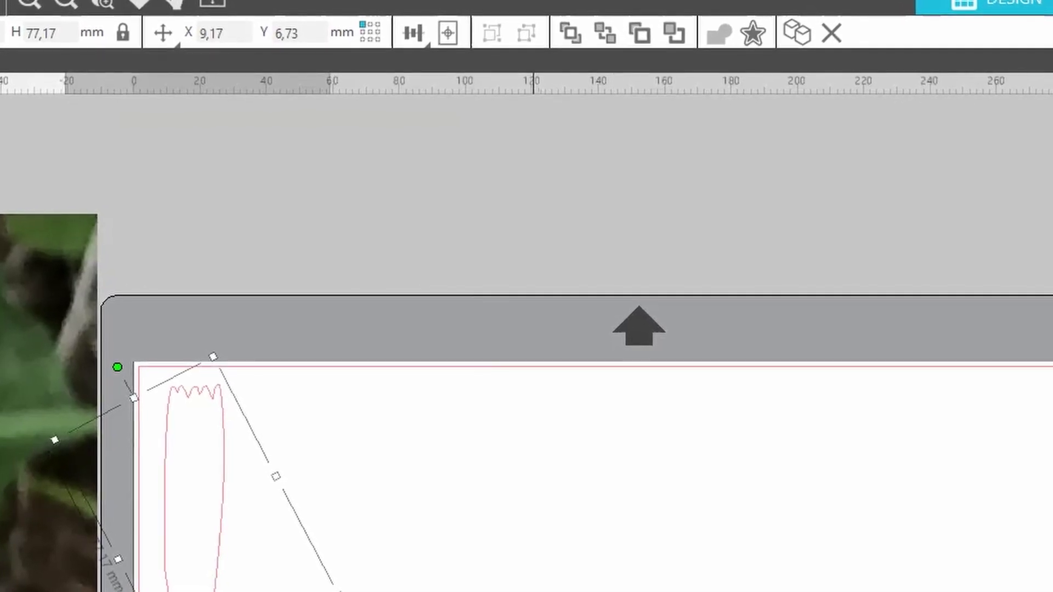
Duplicate the upright petal side by side into a row of seven and select the whole row
left_click_drag(239, 495, 303, 495)
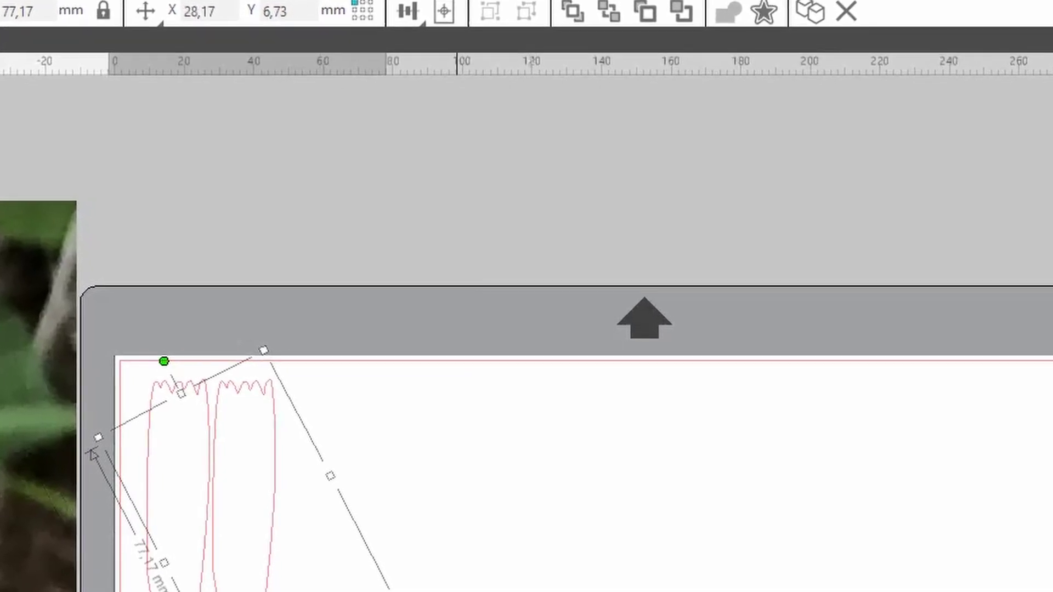
left_click_drag(92, 454, 344, 448)
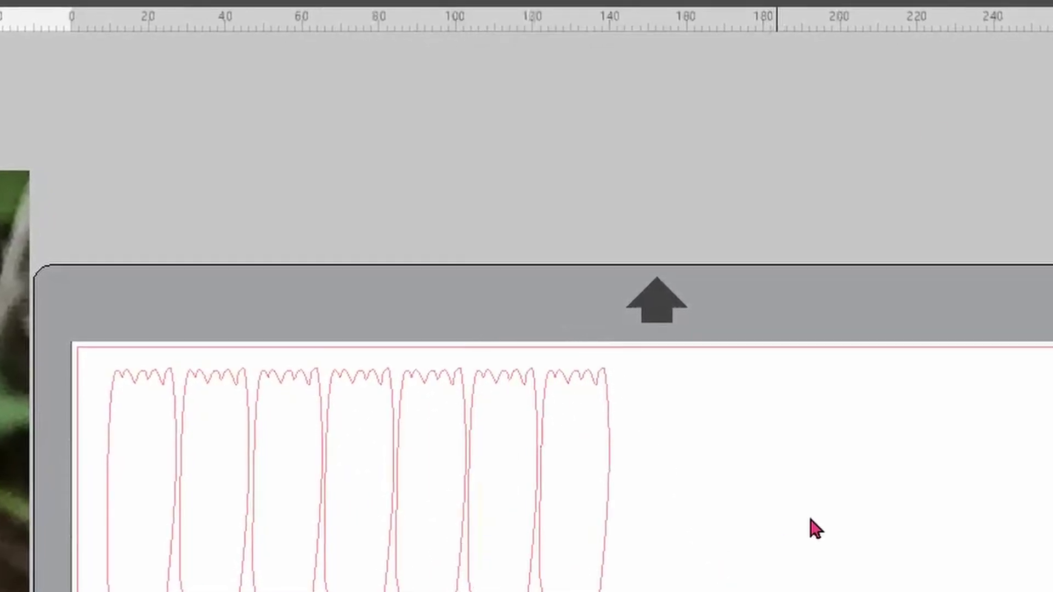
left_click_drag(773, 509, 162, 549)
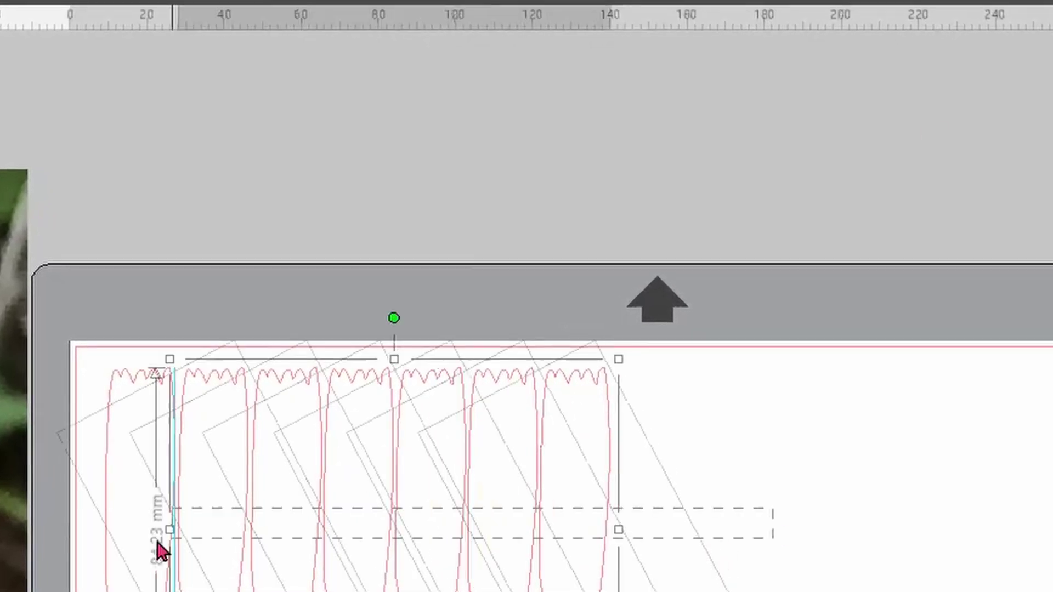
key("Delete")
left_click(55, 557)
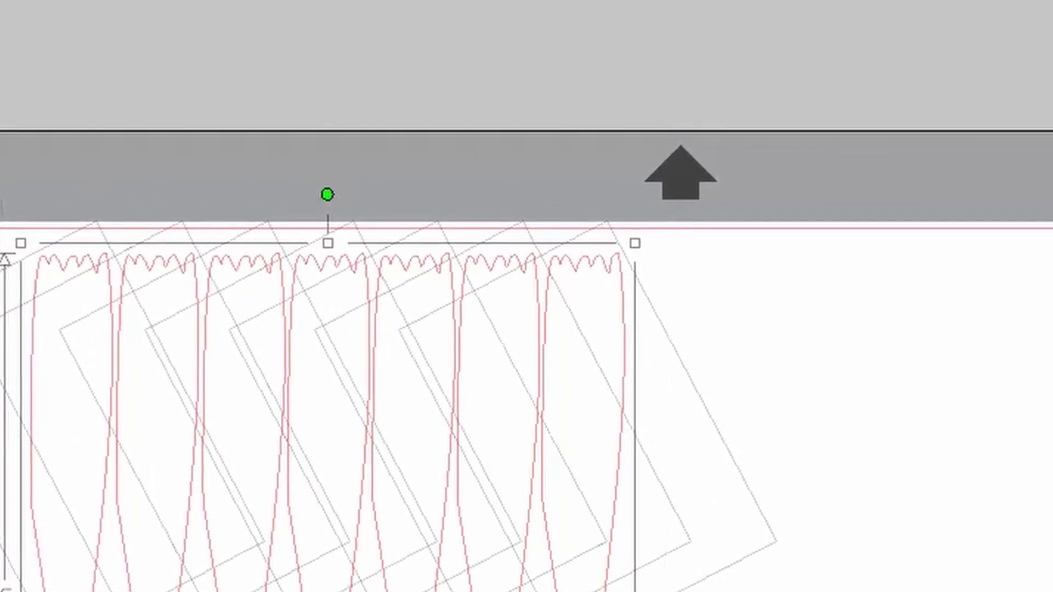
Place an 85% copy of the petal rows at X 147,90 and Y 6,73 mm, then add another copy below it, again scaled to 85%
key("ctrl+Right")
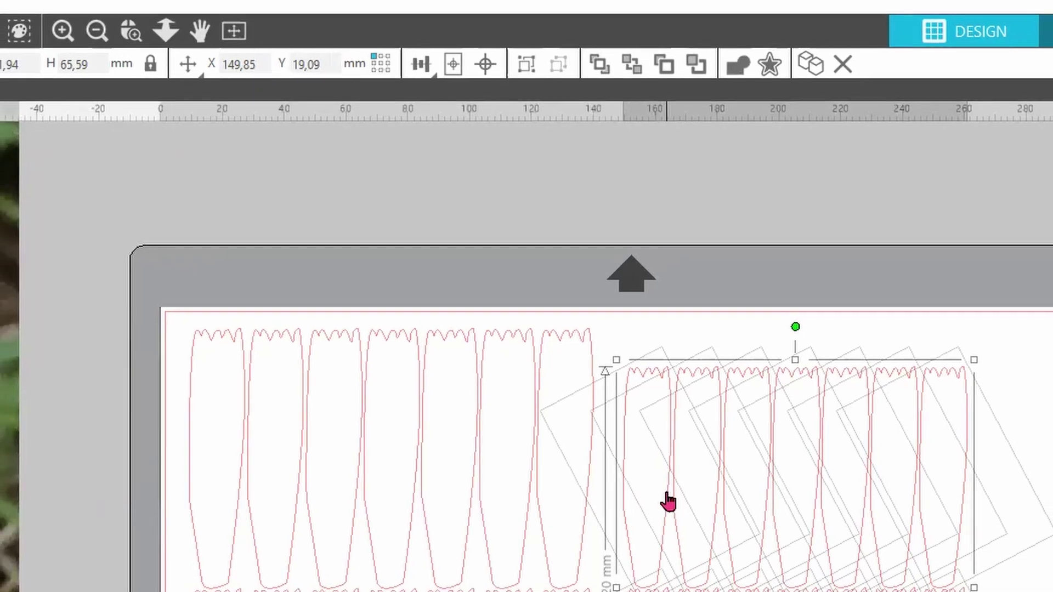
left_click_drag(663, 492, 668, 458)
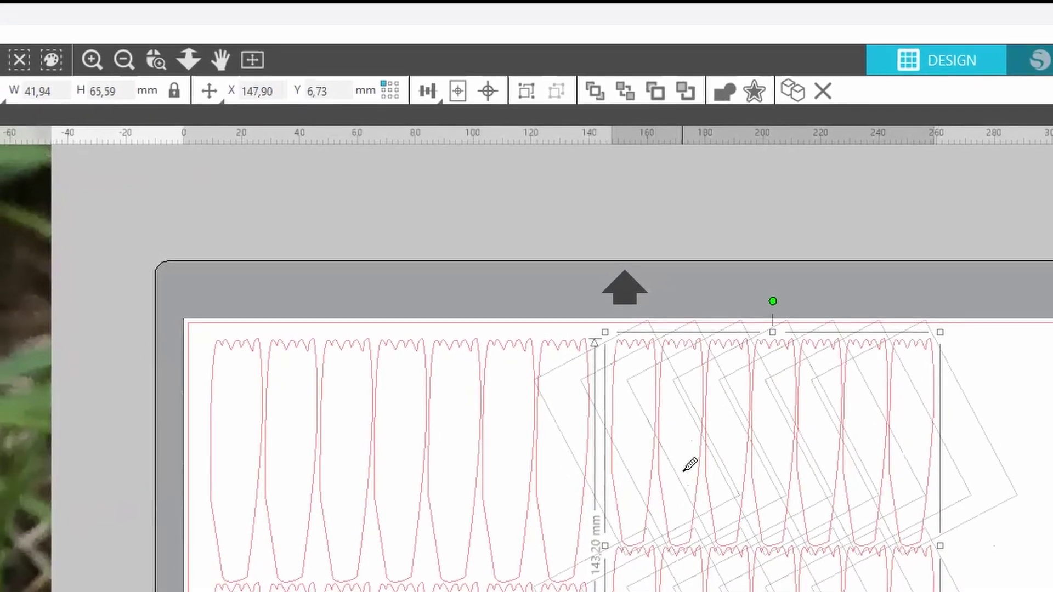
left_click(683, 472)
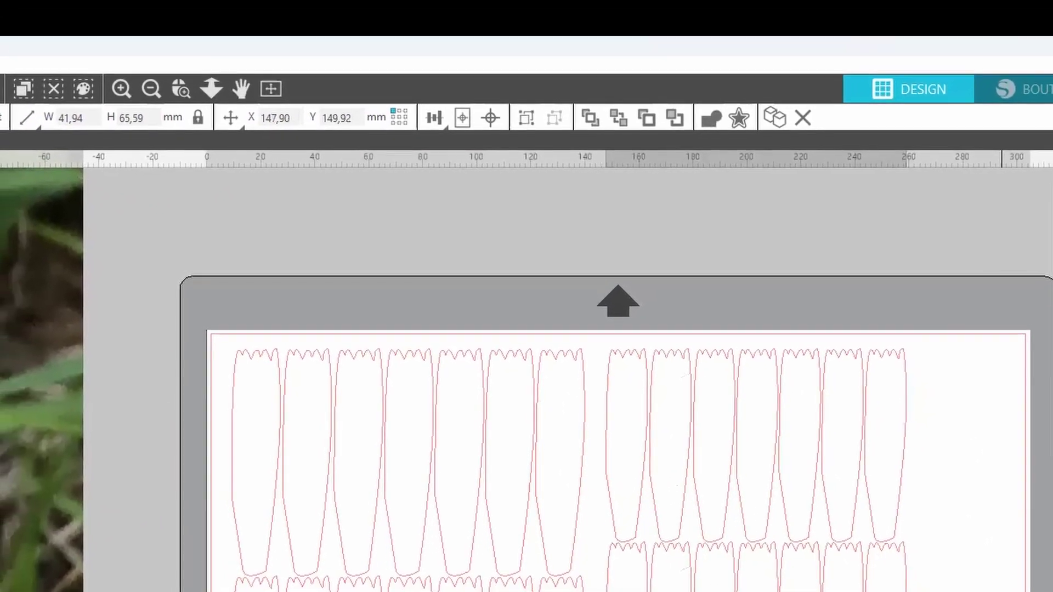
left_click(1045, 333)
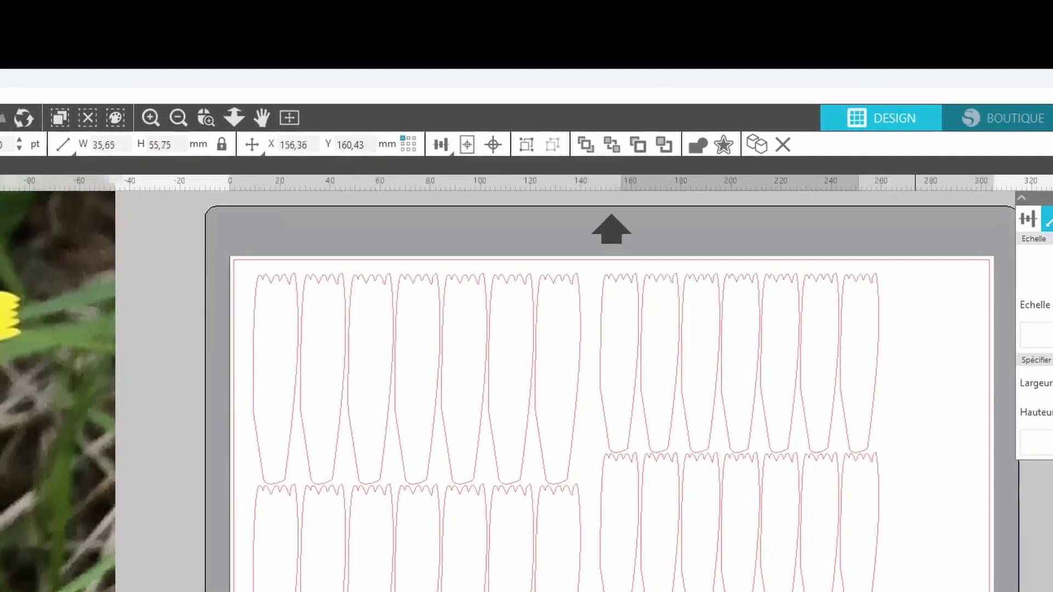
Duplicate the smallest petal rows to the left, scale the copy to 85% and place it at X 17,12 and Y 183,02 mm
scroll(603, 439, "down", 5)
scroll(893, 581, "up", 5)
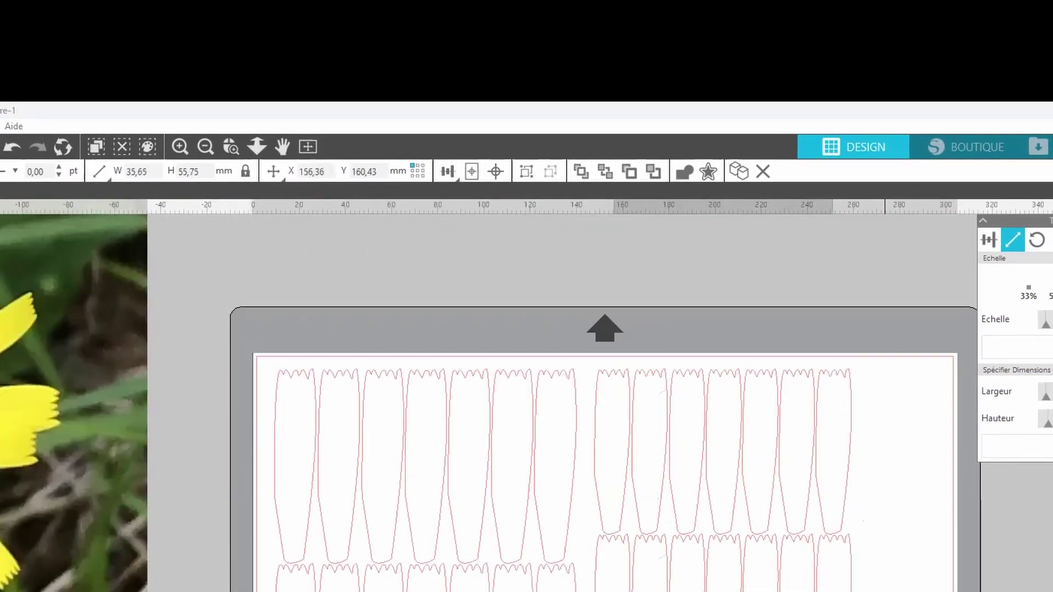
scroll(892, 581, "down", 5)
key("ctrl+Left")
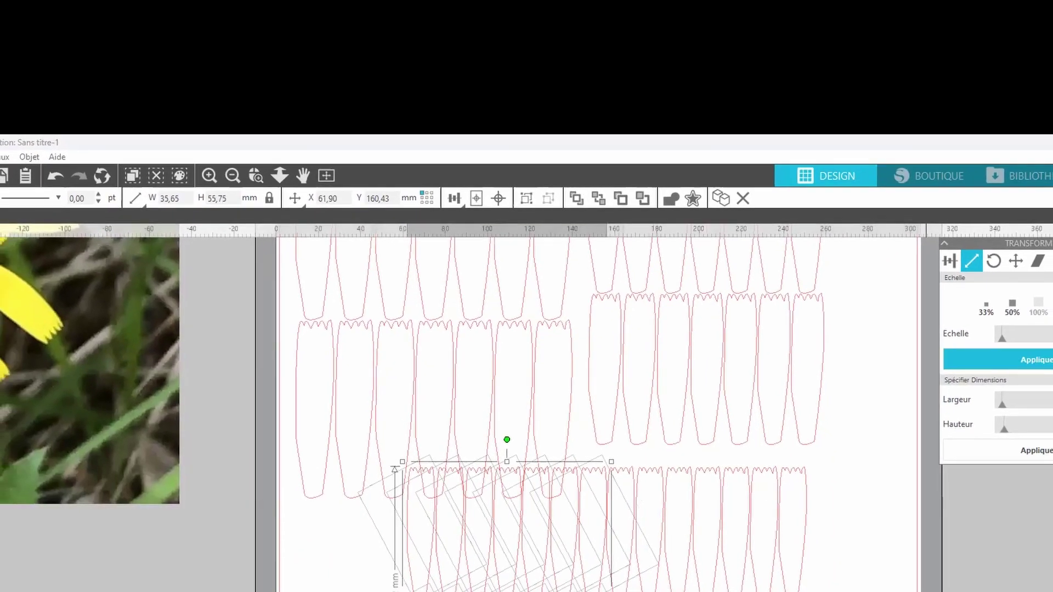
left_click(1042, 357)
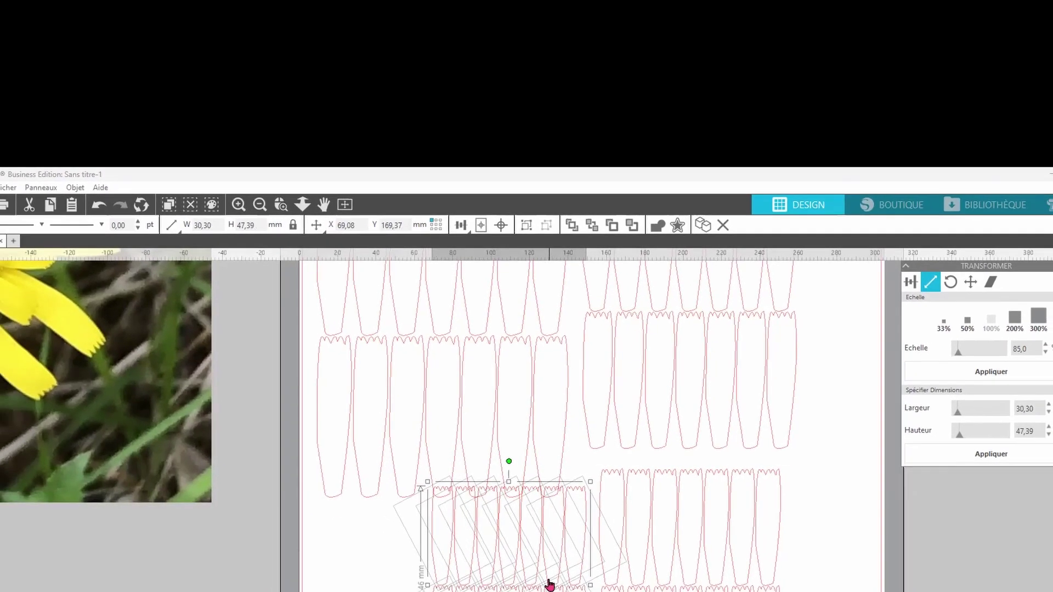
left_click_drag(549, 585, 447, 591)
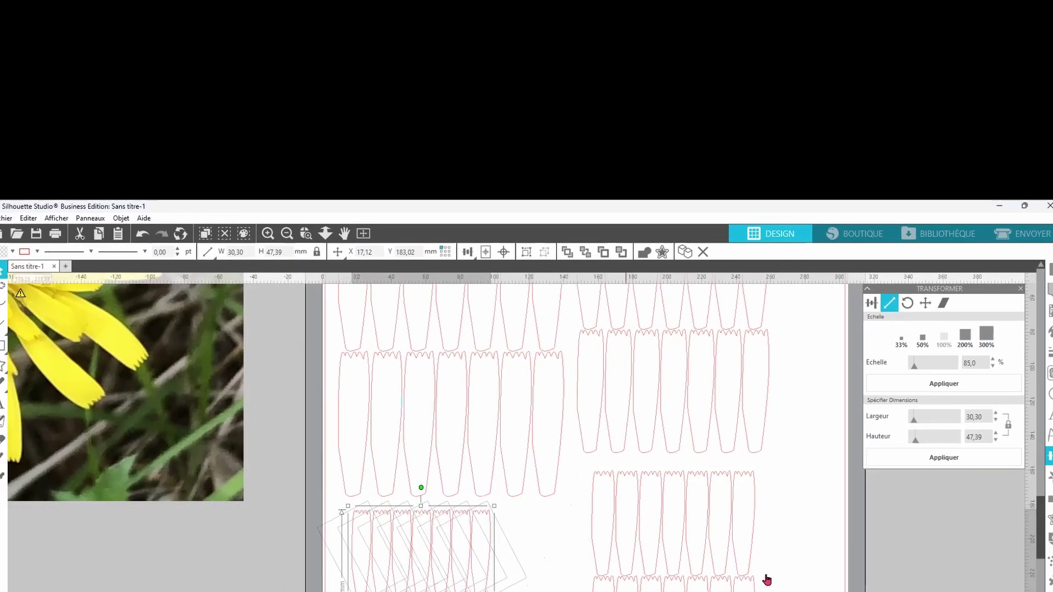
left_click(795, 555)
Examine the four blocks of differently sized petals across the page and compare them with the flower photo
scroll(754, 553, "up", 3)
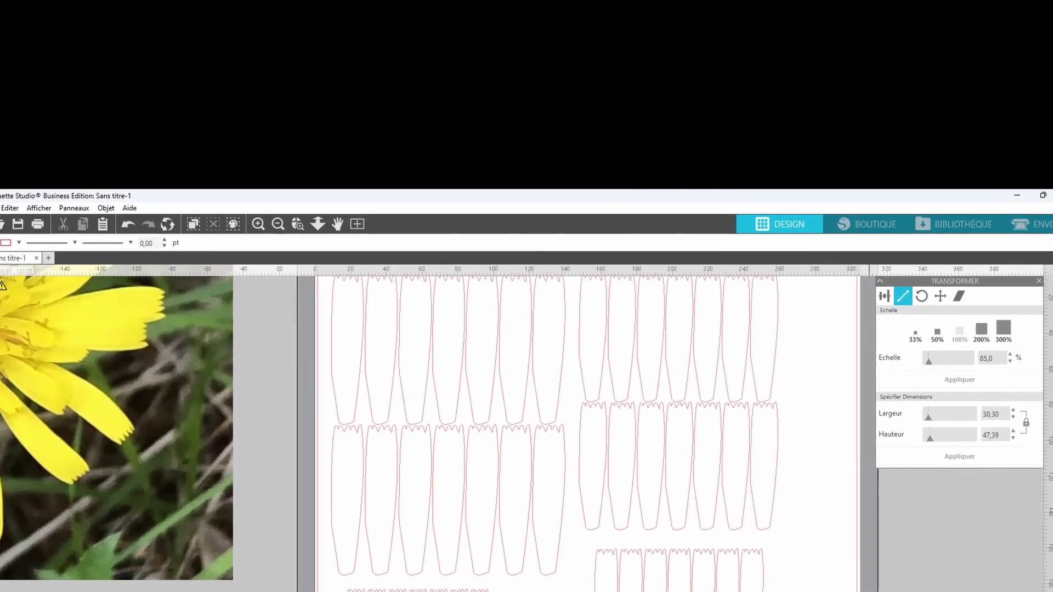
scroll(770, 567, "down", 1)
scroll(778, 568, "down", 8)
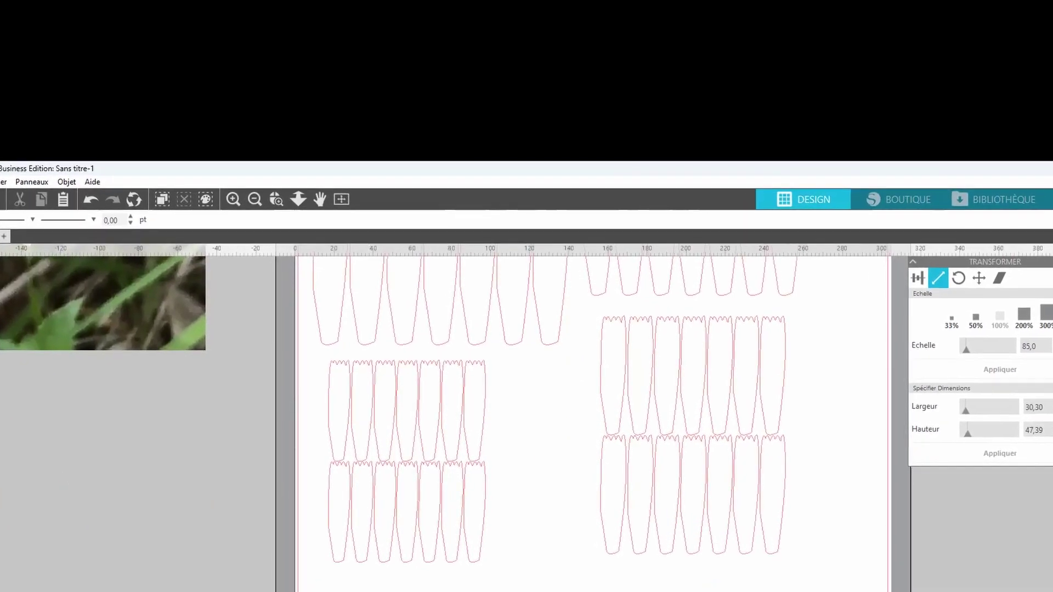
scroll(272, 528, "left", 10)
scroll(263, 510, "up", 10)
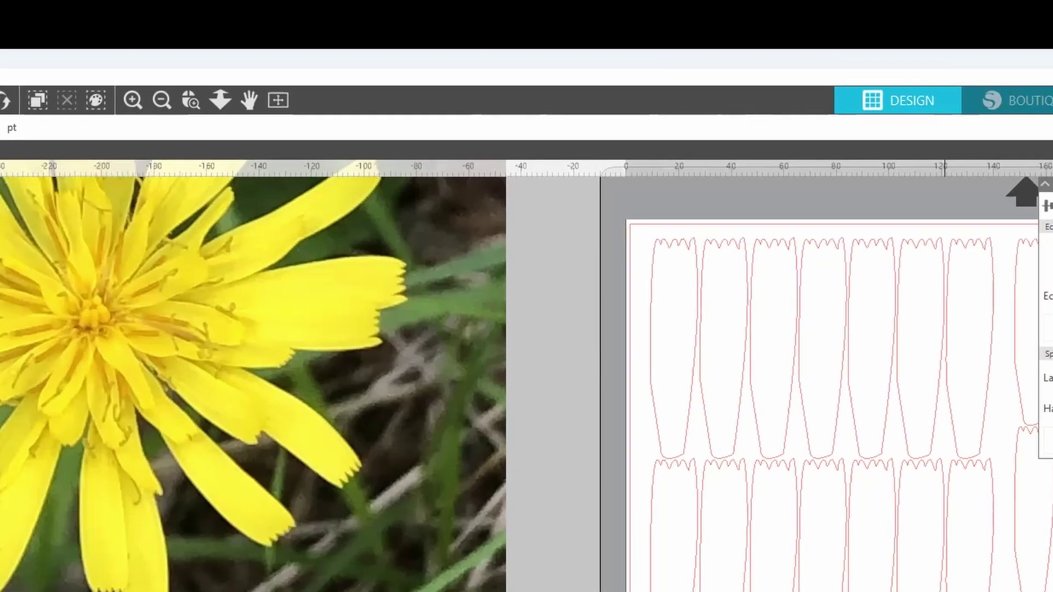
scroll(527, 378, "right", 5)
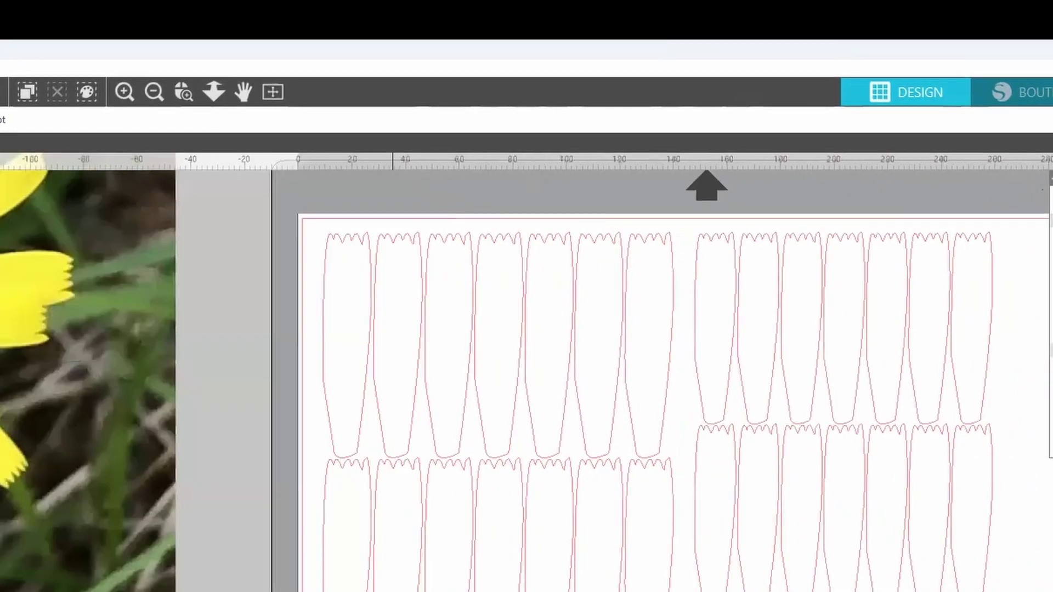
scroll(604, 379, "right", 1)
scroll(603, 378, "down", 3)
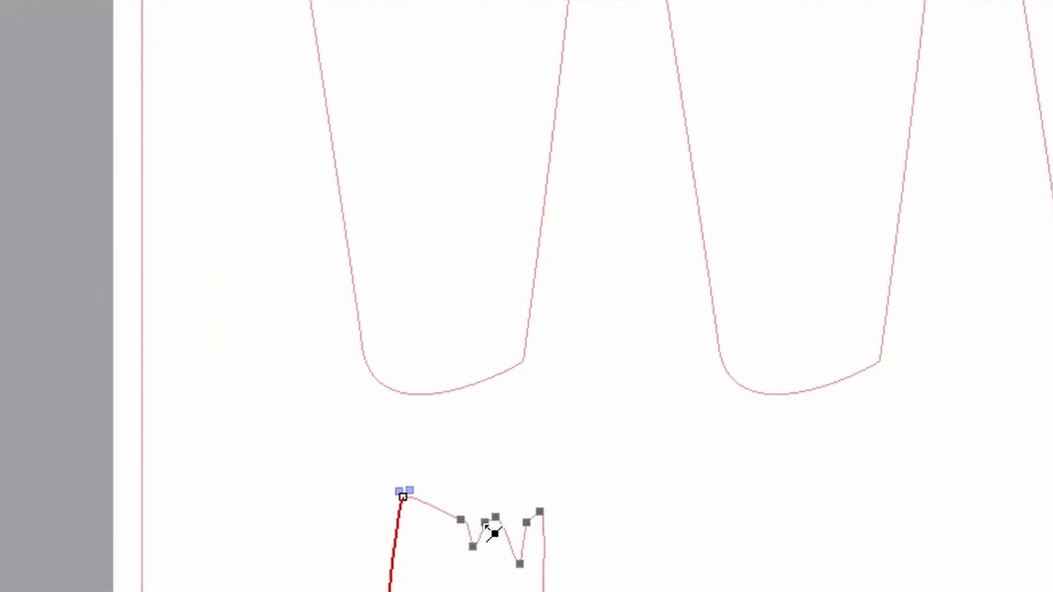
Reshape the narrow petal's toothed tip by moving its outer points inward and shifting the second tooth slightly right
left_click(472, 545)
left_click_drag(461, 520, 421, 509)
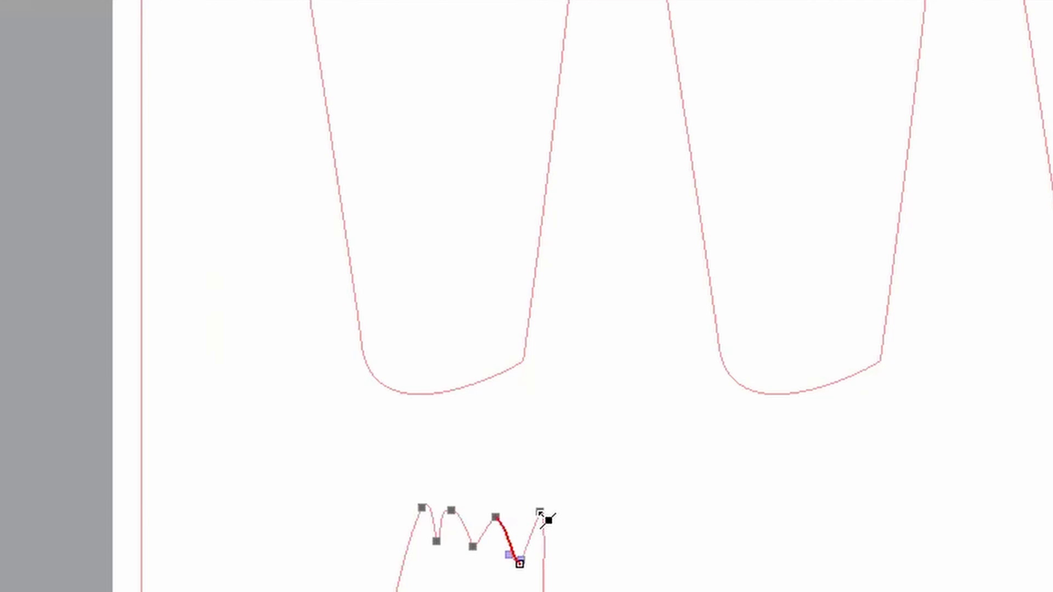
left_click_drag(540, 513, 521, 519)
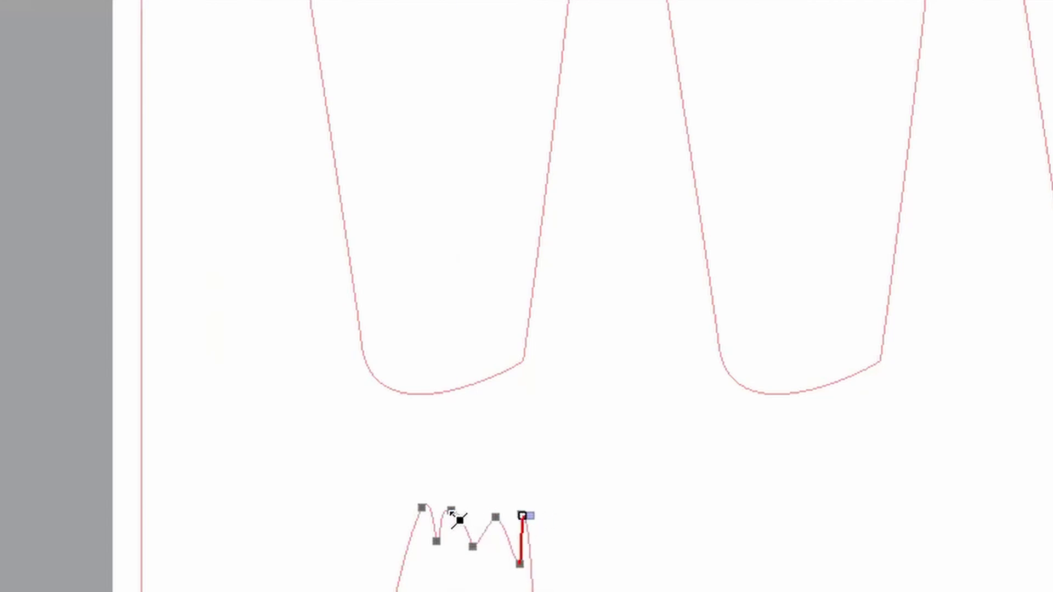
left_click_drag(451, 511, 462, 511)
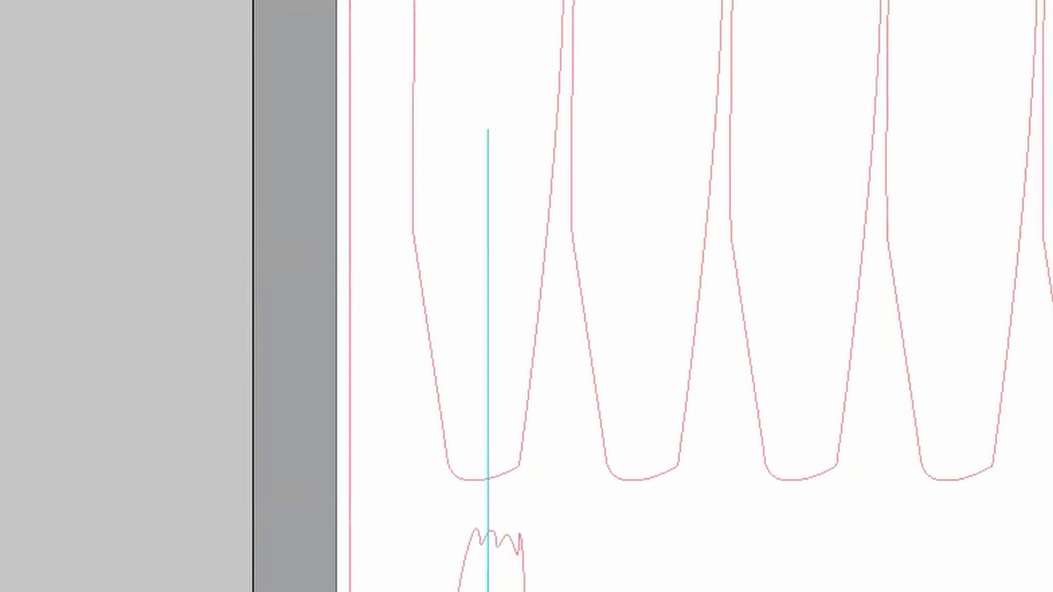
Move the narrow petal below the first column of large petals and nudge the last notch of its tip slightly left
left_click_drag(491, 559, 449, 533)
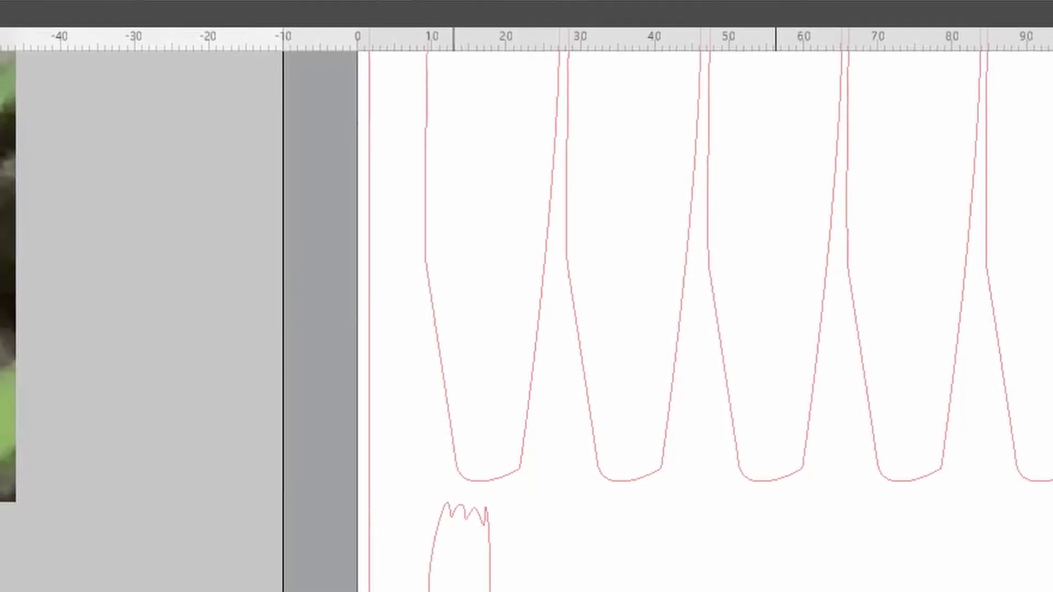
left_click(487, 524)
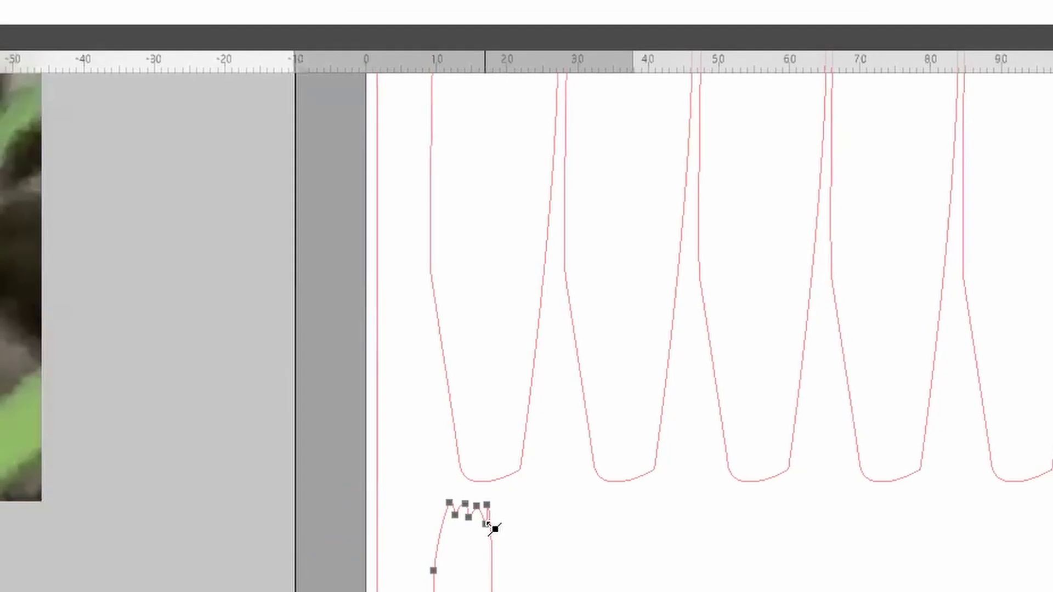
left_click_drag(486, 525, 483, 524)
left_click(536, 584)
Select all parts of the narrow petal below the first column and group them
left_click(379, 588)
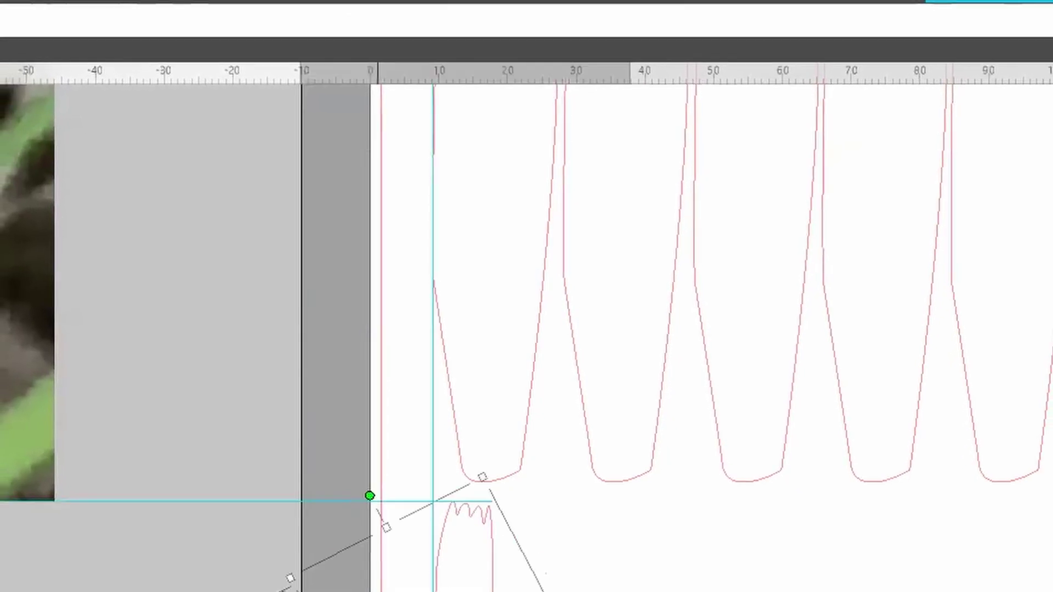
key("Escape")
left_click(467, 543)
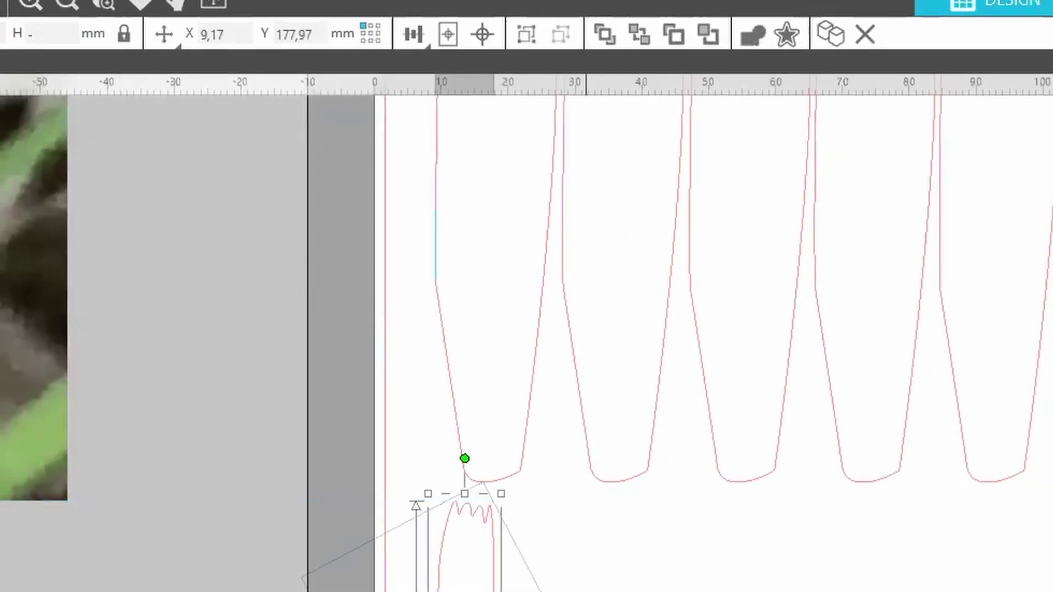
right_click(709, 434)
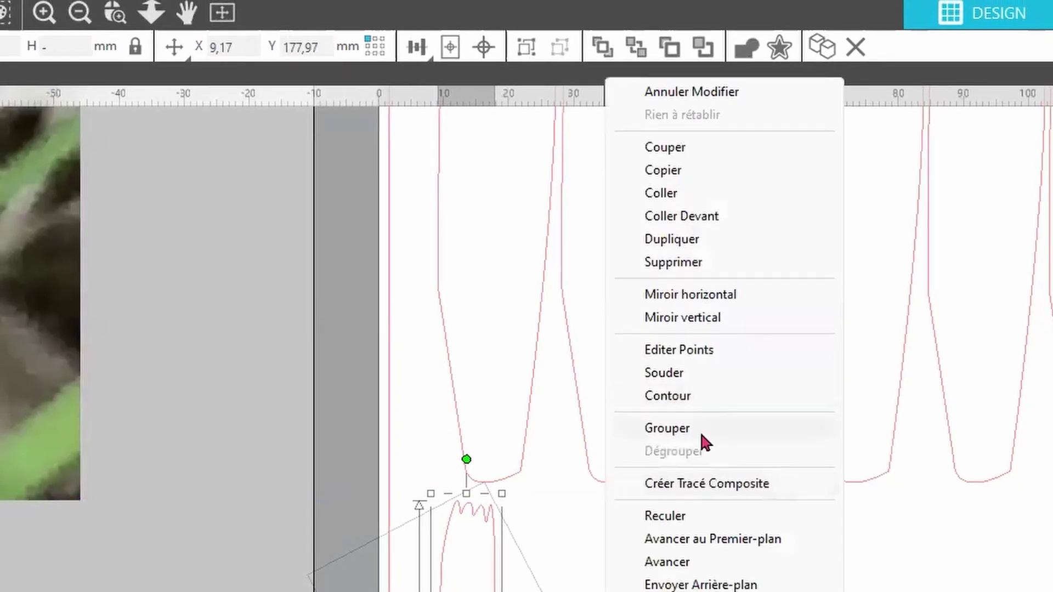
left_click(699, 429)
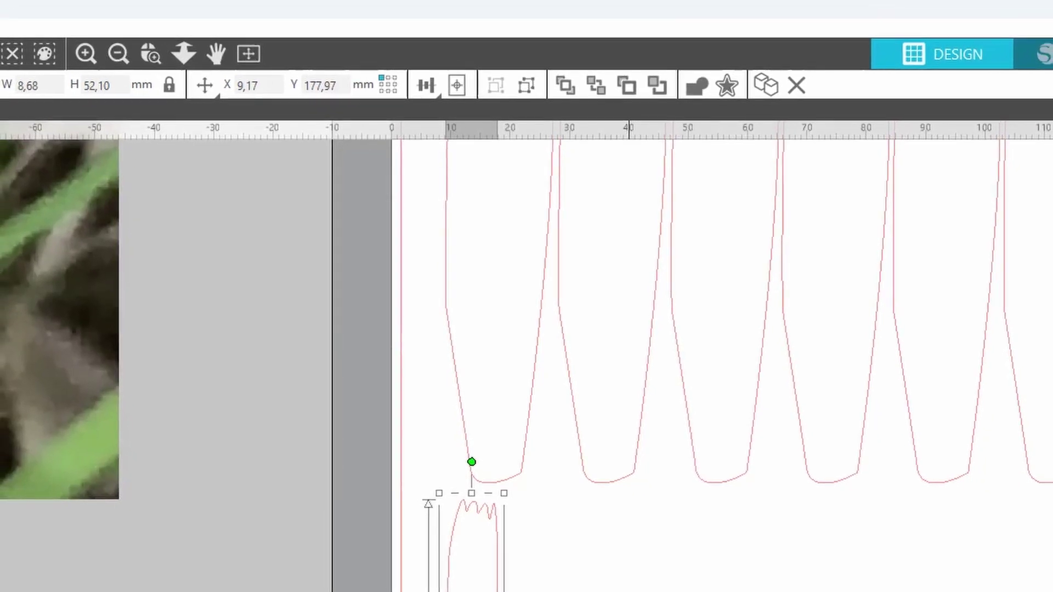
Move the grouped narrow petal nearer the page's left edge, at X 4,83 and Y 185,58 mm
left_click(122, 55)
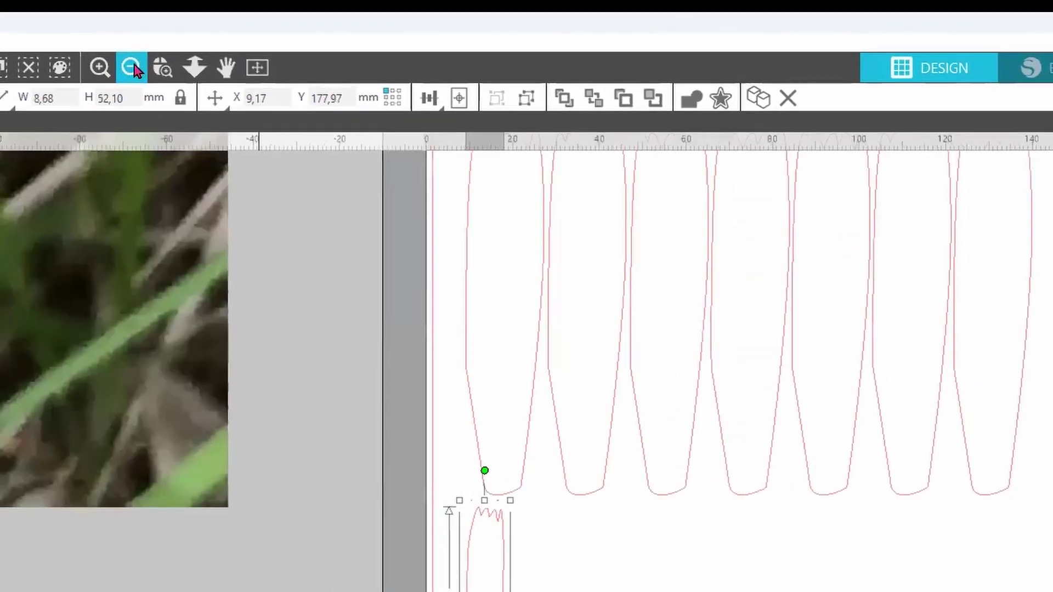
left_click(132, 68)
left_click(133, 68)
left_click(132, 68)
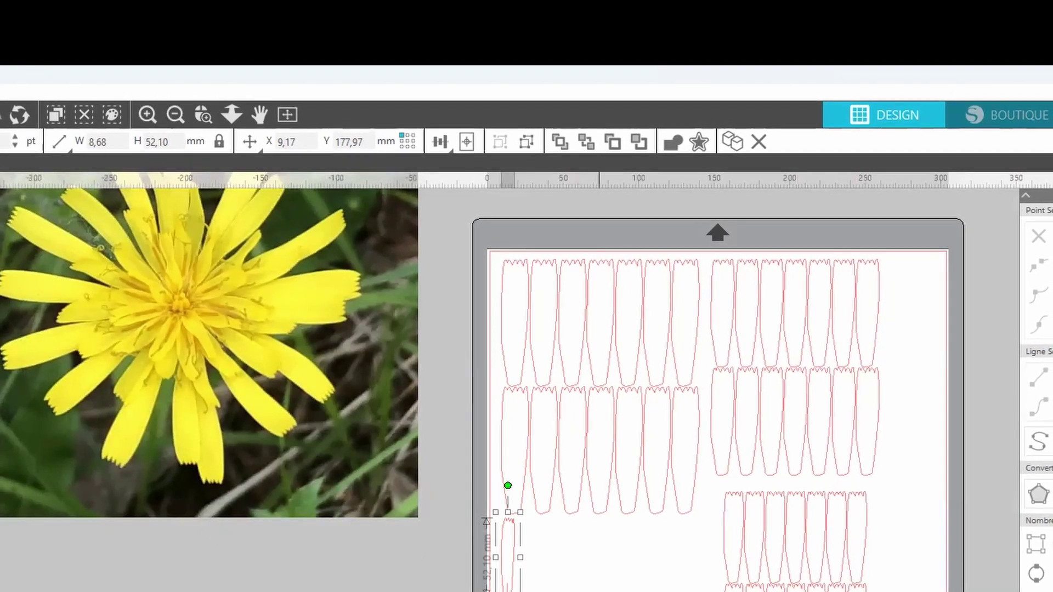
left_click_drag(517, 573, 510, 587)
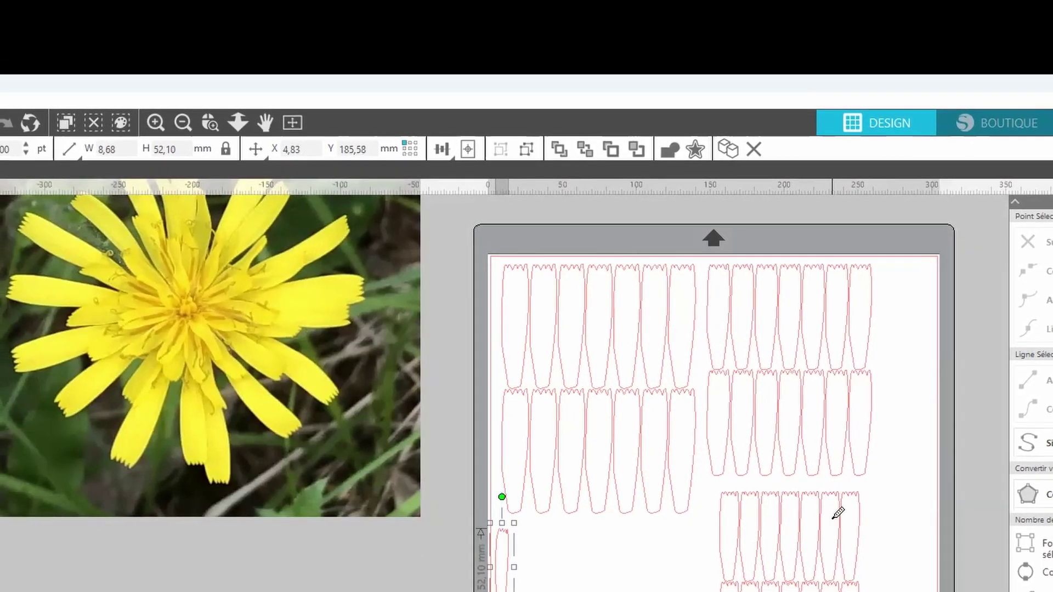
Duplicate the grouped narrow petal repeatedly to the right to form a row of seven side by side
key("Right")
key("Right")
key("Right")
key("Right")
key("Right")
key("Right")
key("Right")
key("Right")
key("Right")
key("Right")
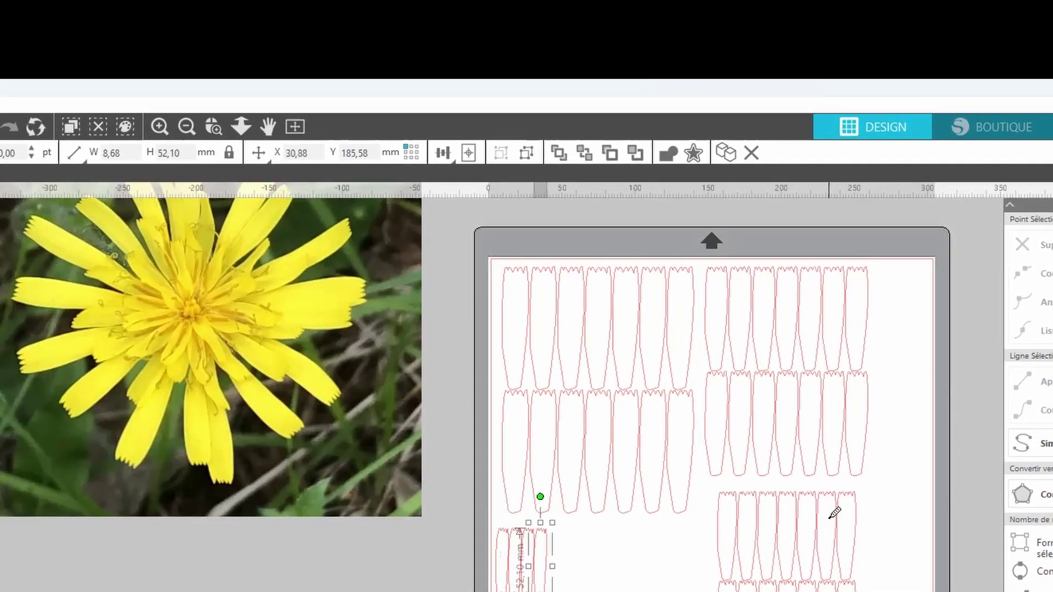
key("Right")
key("Right")
key("Right")
key("Right")
key("Right")
key("Right")
key("Right")
key("Right")
key("Right")
key("Right")
key("Right")
key("Right")
key("Right")
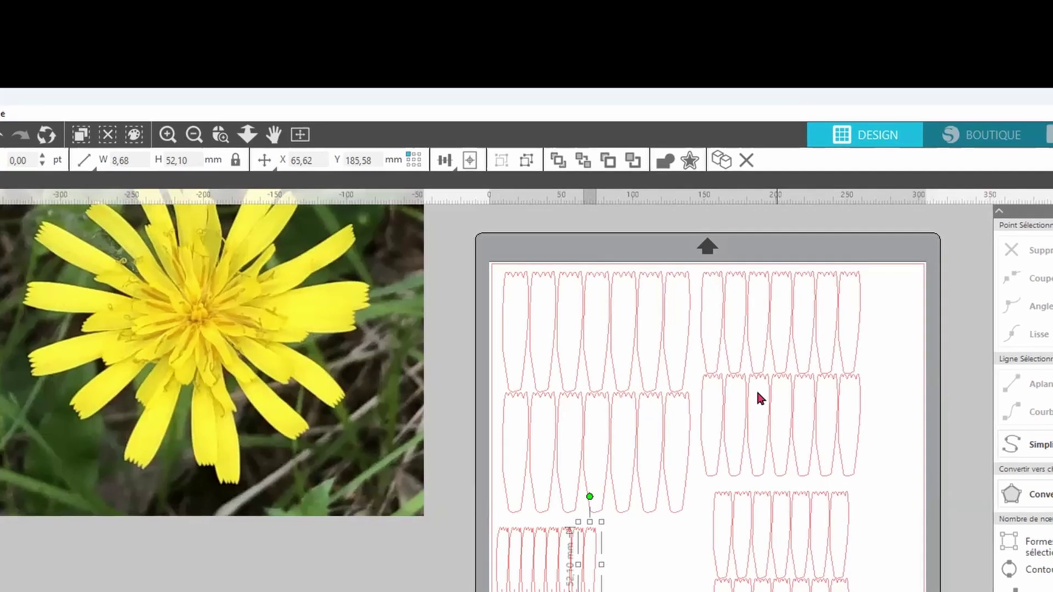
left_click(639, 542)
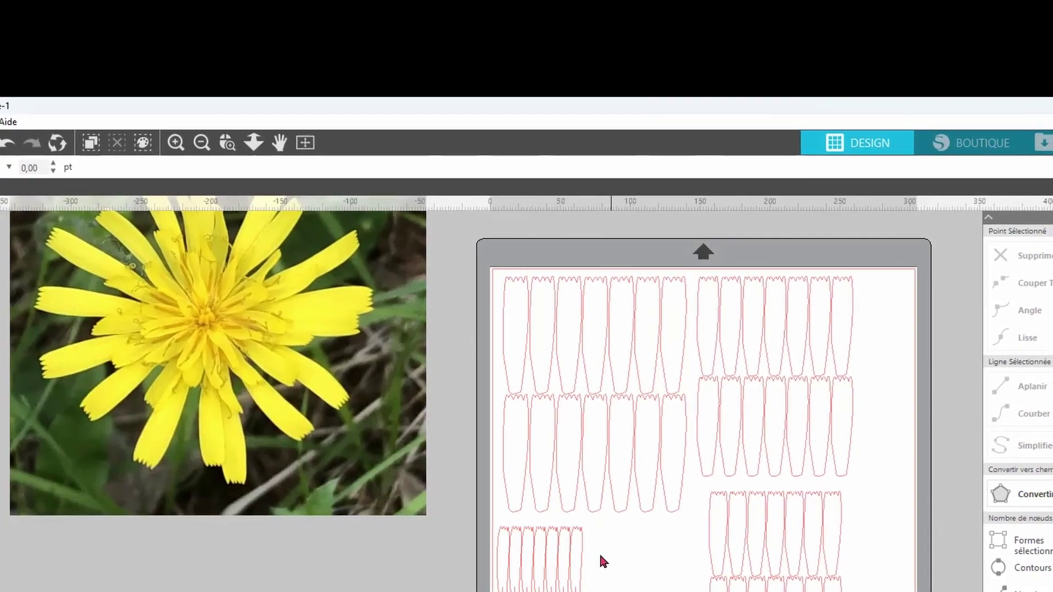
Shift the last narrow petal outward, select the whole row and distribute its petals evenly horizontally
left_click_drag(579, 569, 488, 560)
left_click(651, 564)
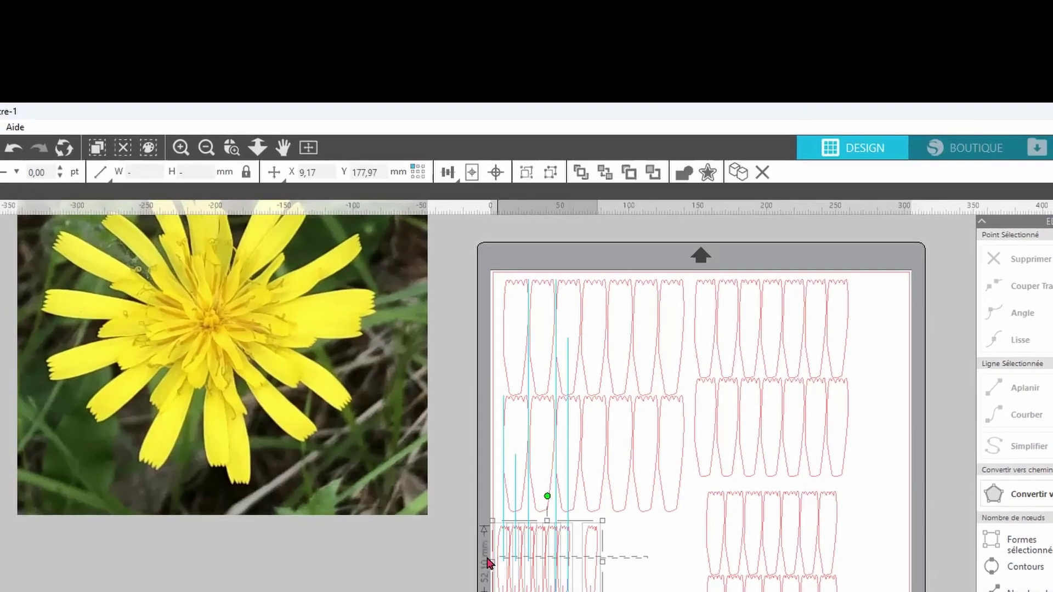
left_click(446, 176)
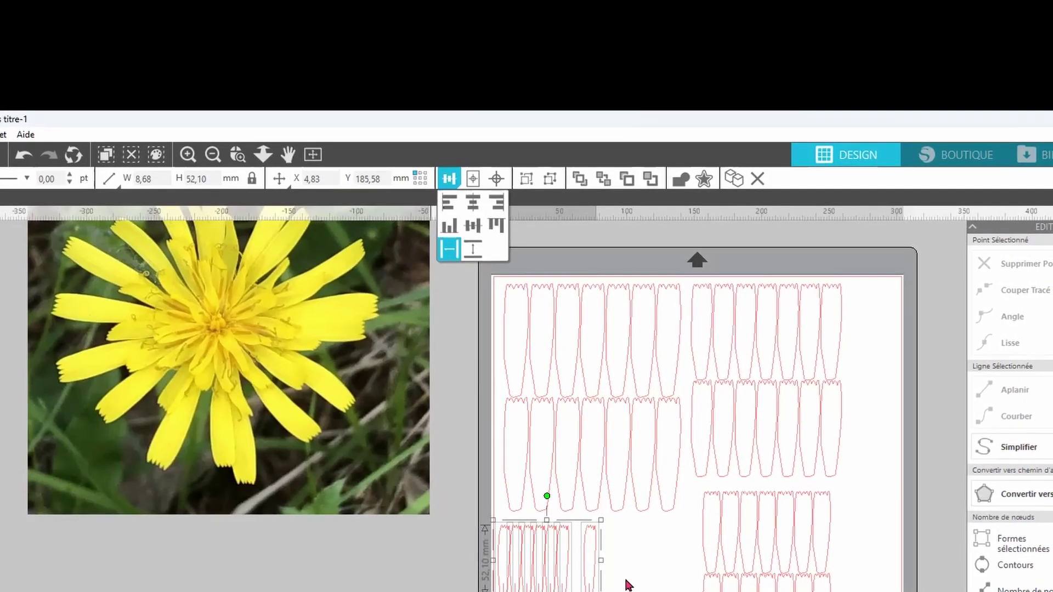
left_click(450, 249)
Duplicate the narrow petal row directly below itself and nudge the copy down to Y 241,48 mm
key("ctrl+Down")
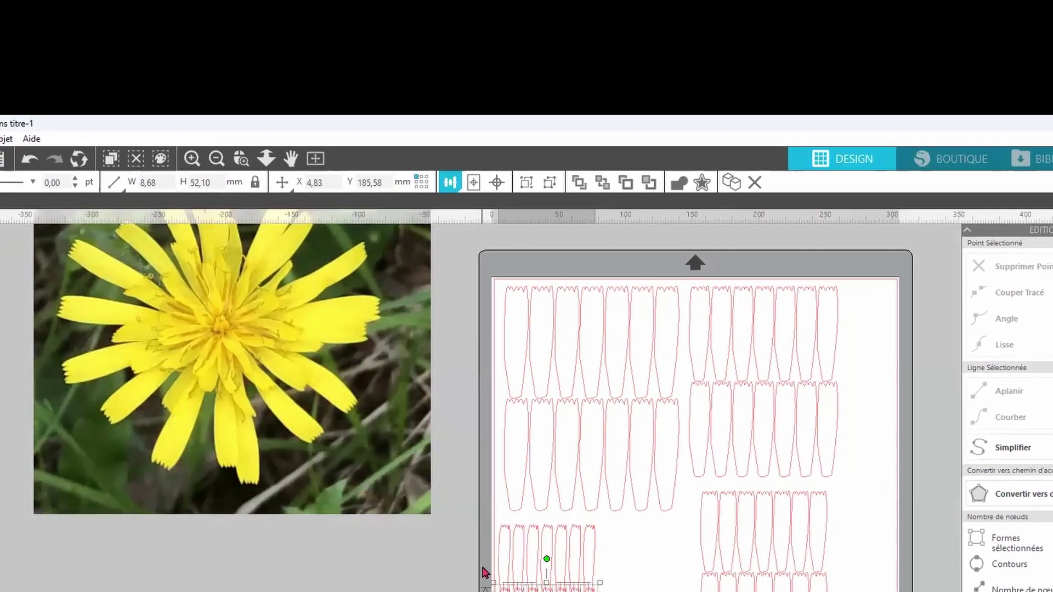
key("ctrl+Down")
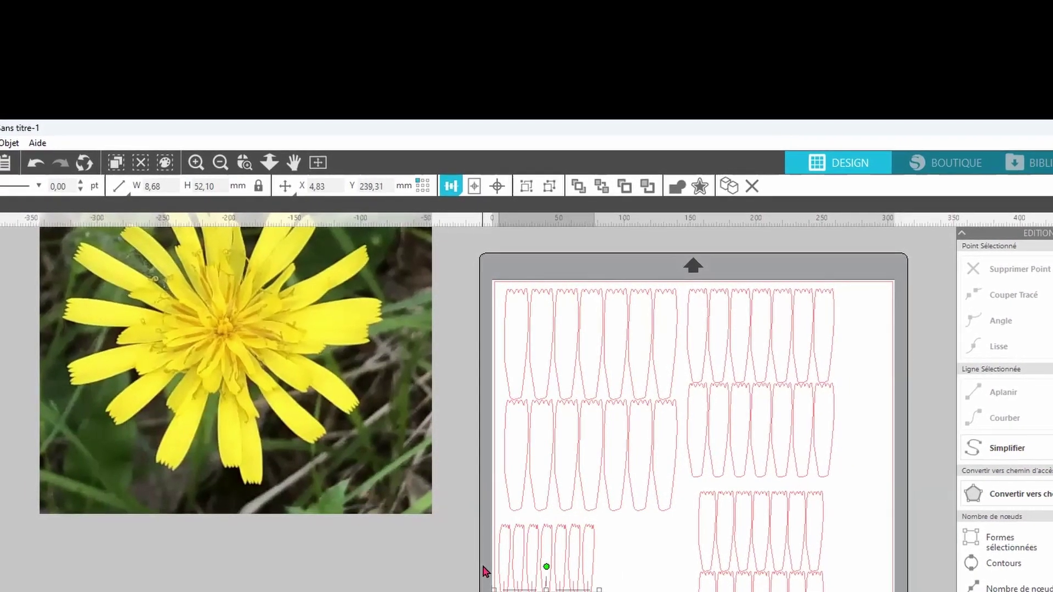
key("Down")
key("Down")
key("Down")
key("Down")
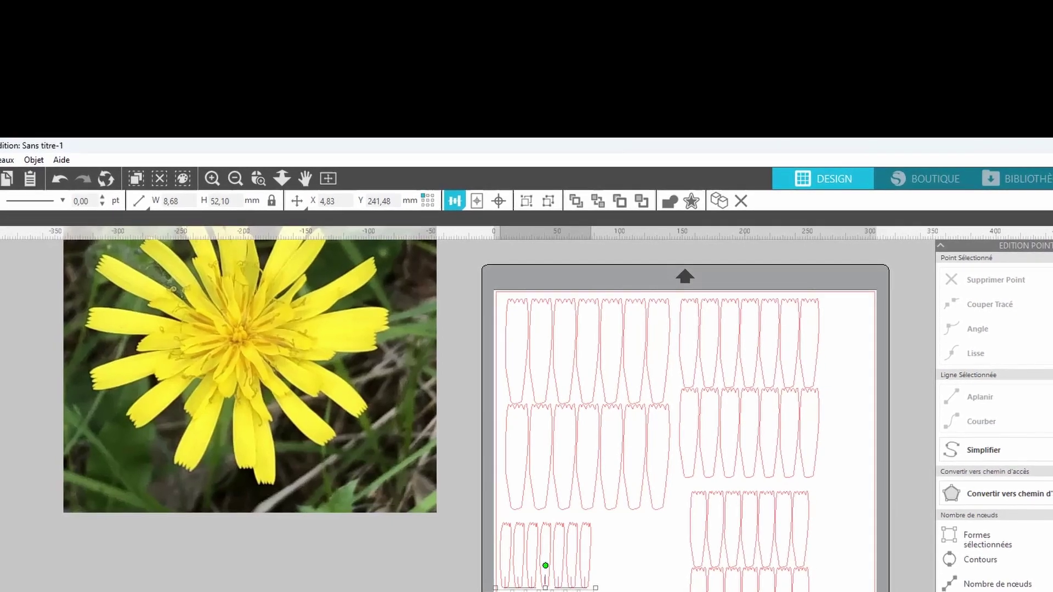
Draw a tall strip about 5 by 160 mm beside the medium petals and duplicate it five times to the right
left_click_drag(838, 301, 830, 501)
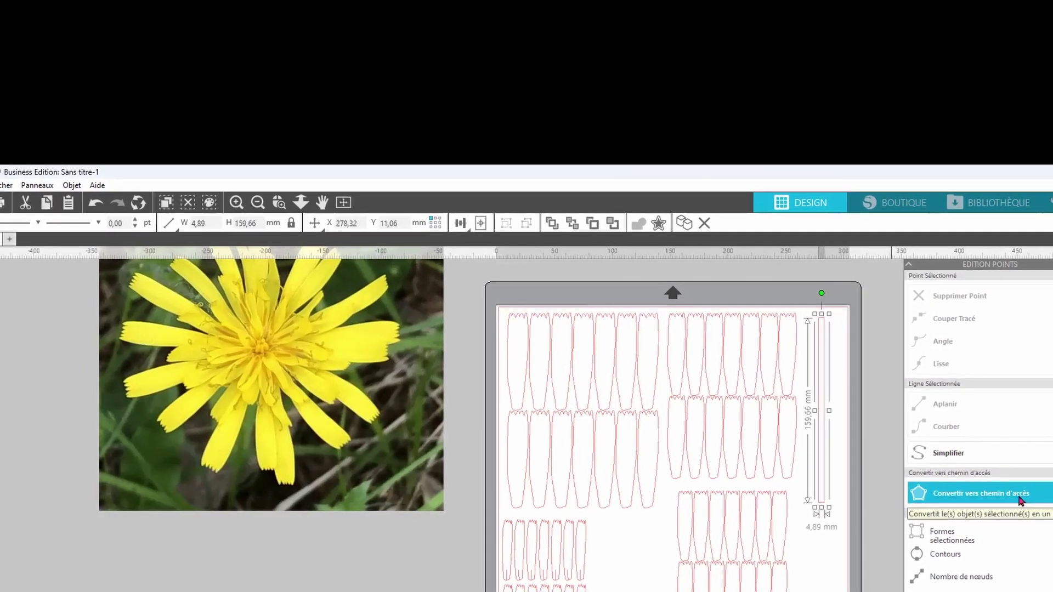
key("ctrl+Right")
key("ctrl+Right")
key("ctrl+Right")
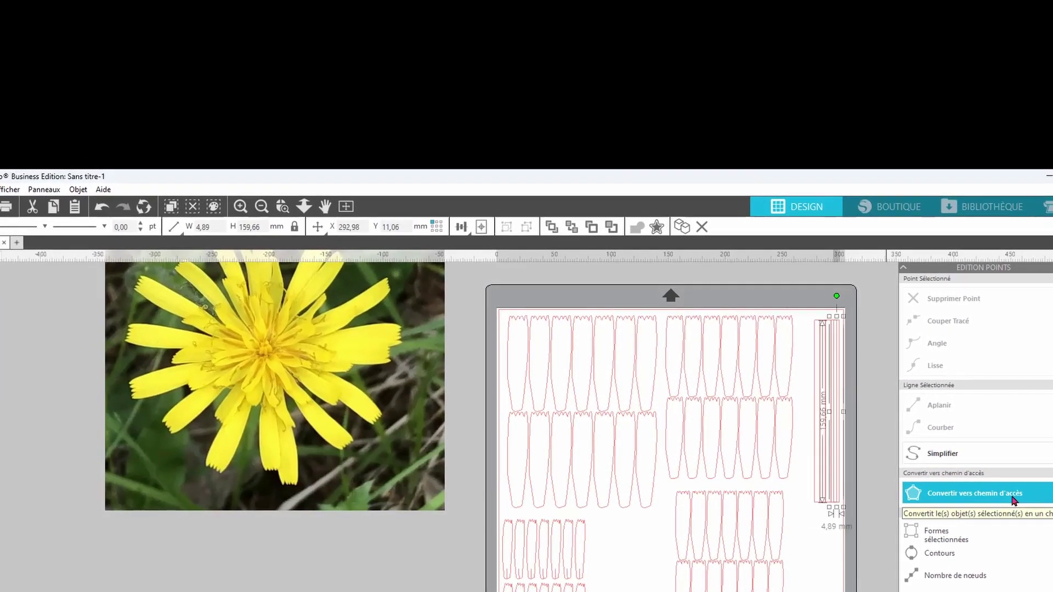
key("ctrl+Right")
key("ctrl+Right")
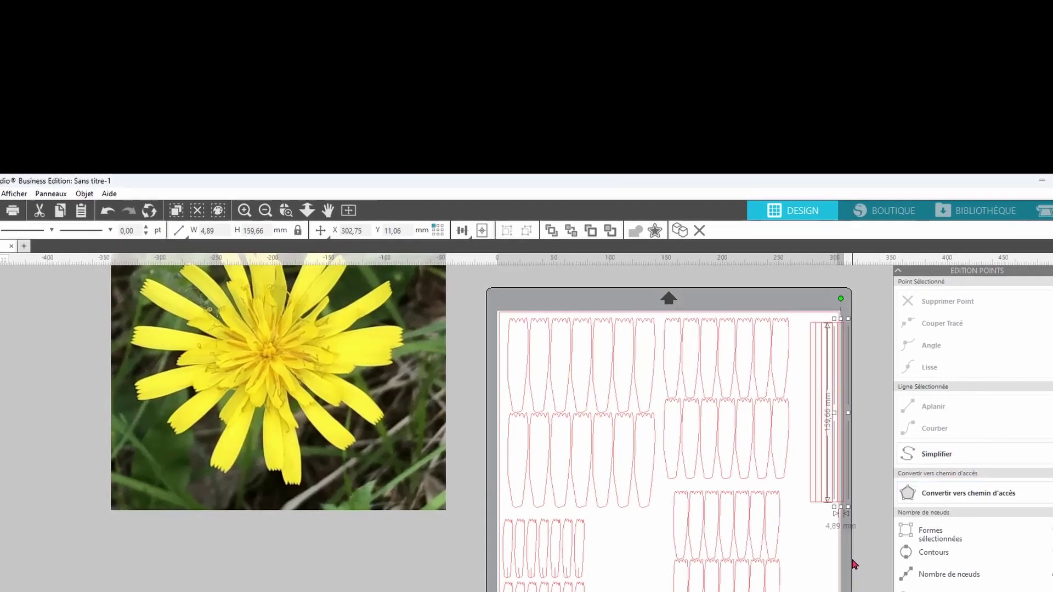
Move the outermost strip that overlaps the page edge off the page and delete it
left_click(821, 510)
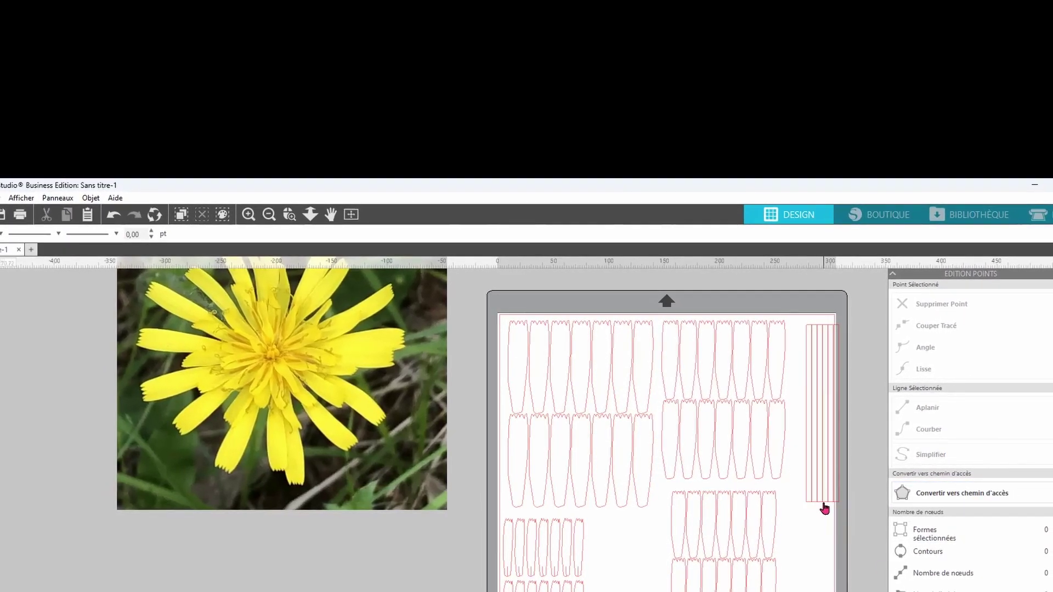
left_click_drag(834, 501, 847, 512)
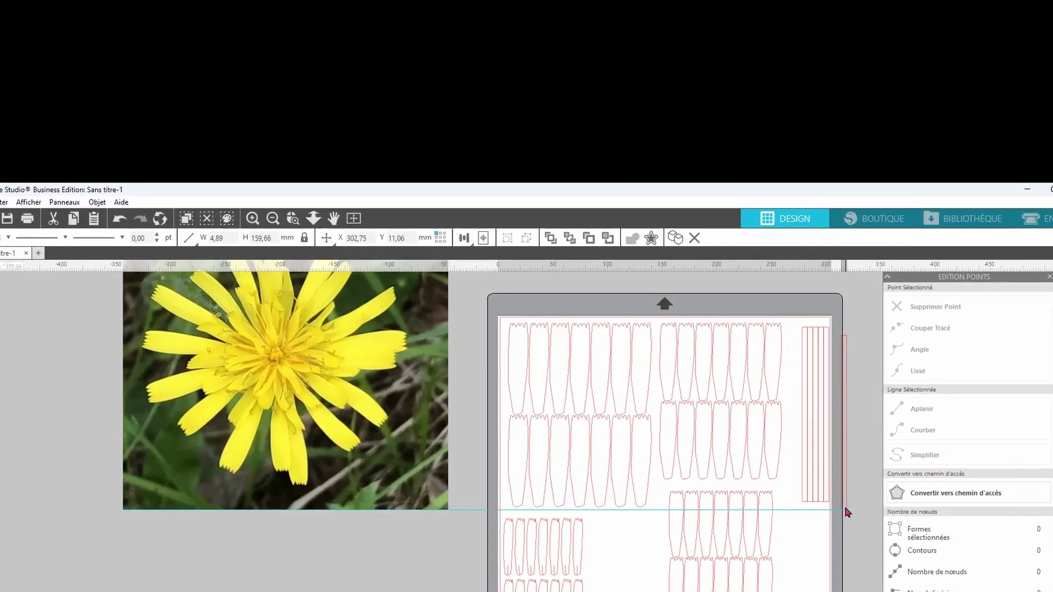
left_click(846, 527)
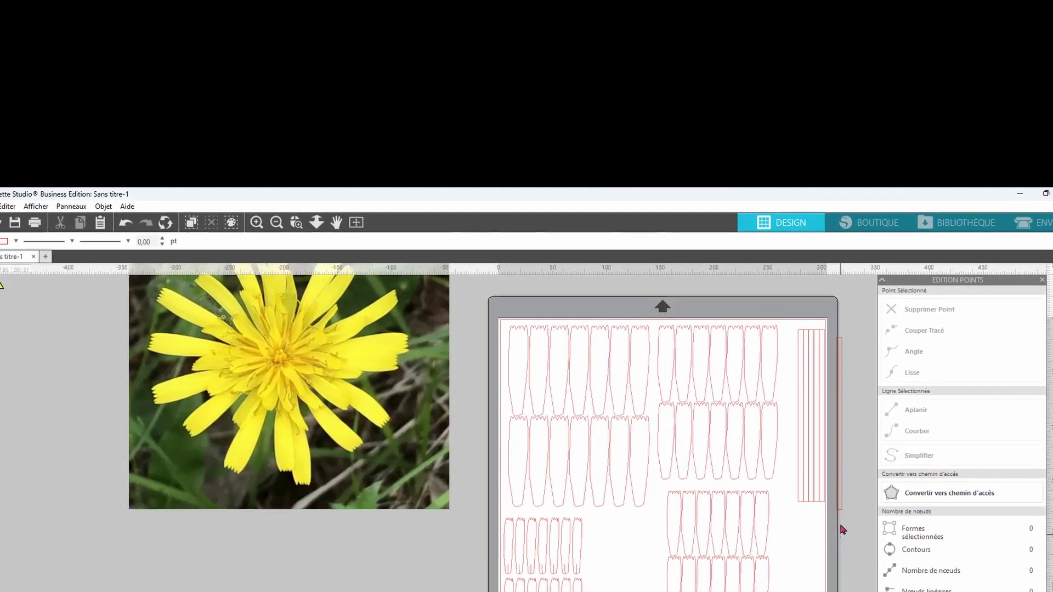
left_click(840, 509)
key("Delete")
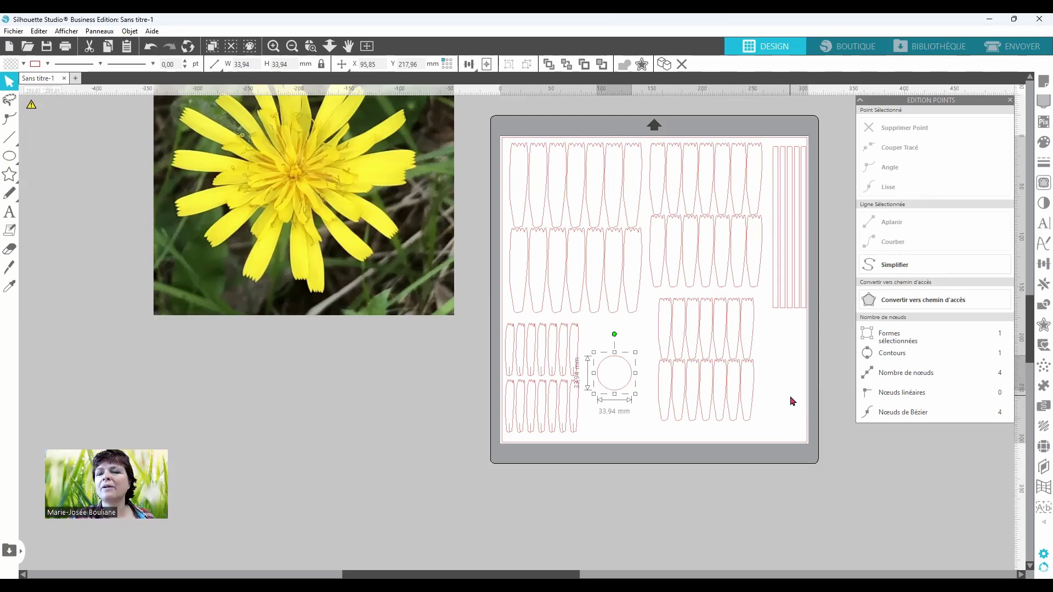
Change the page's media size to A4 (210 x 297 mm)
left_click(438, 409)
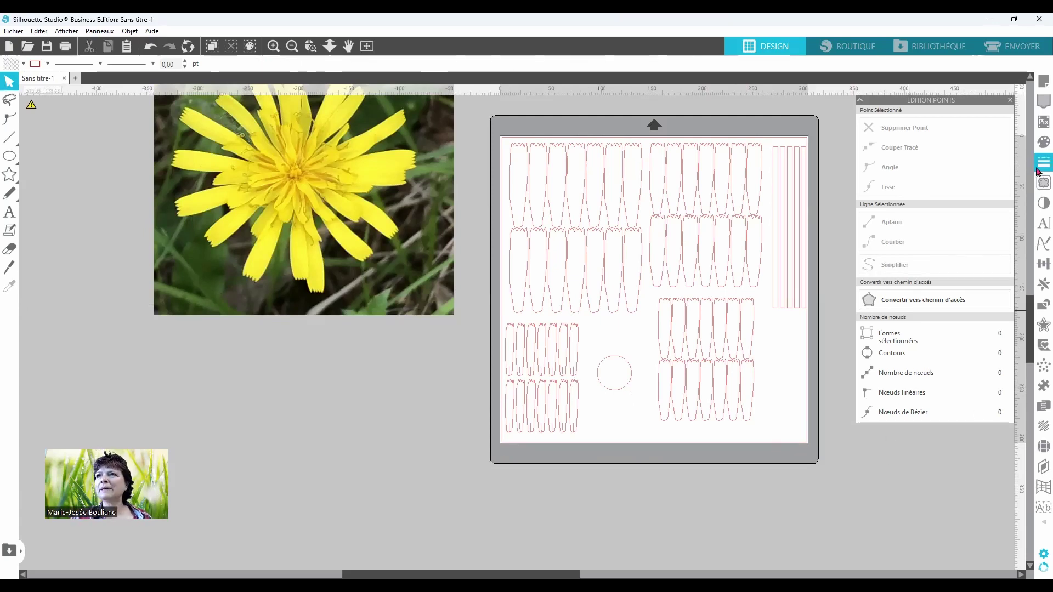
left_click(1038, 88)
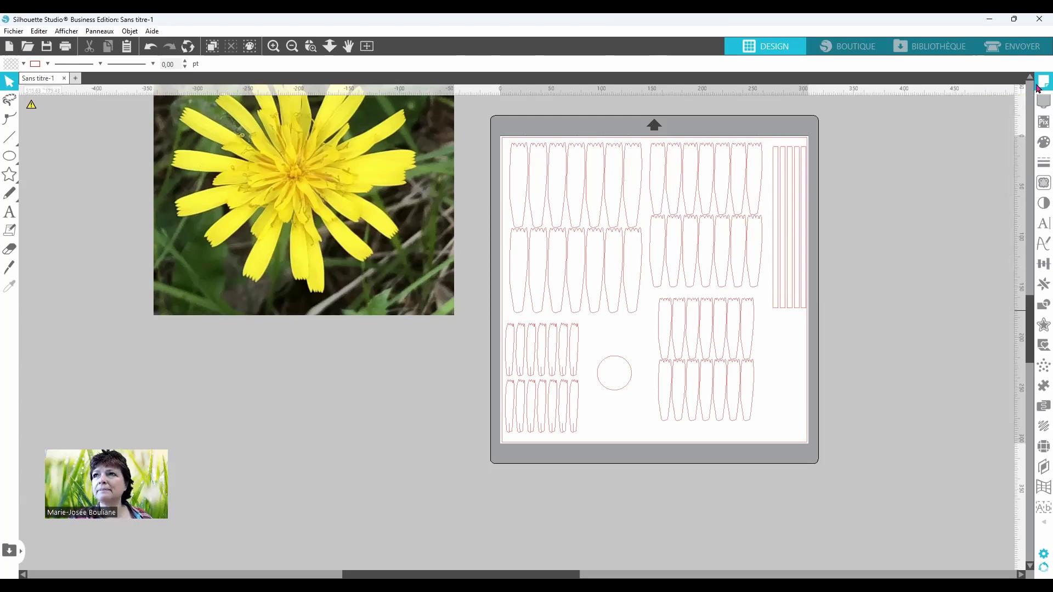
left_click(925, 228)
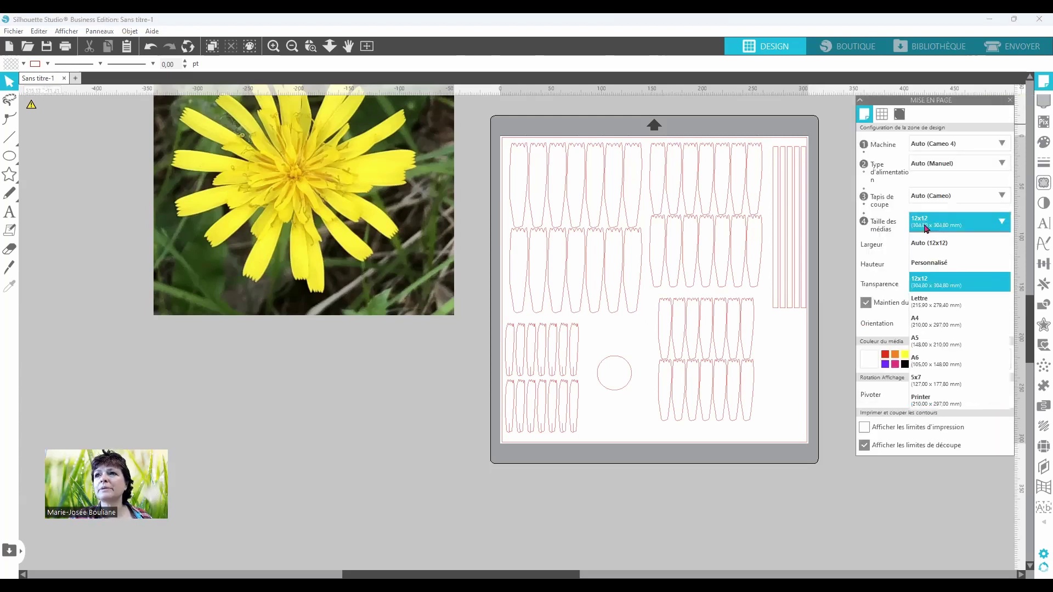
left_click(927, 324)
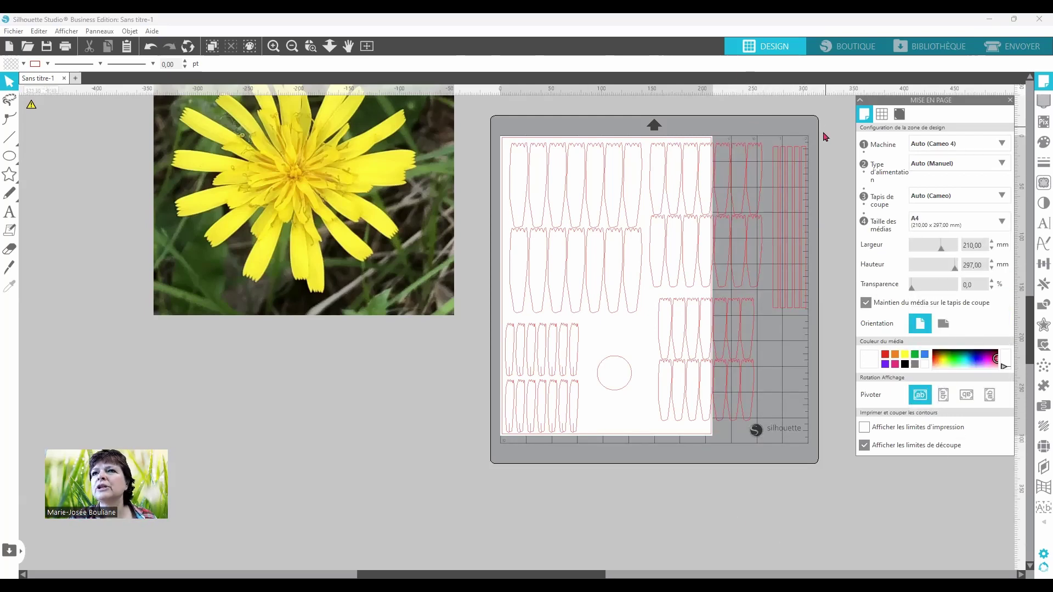
Select the petals and strips crossing or lying outside the A4 sheet and move them off the cutting mat
left_click_drag(823, 134, 699, 443)
left_click_drag(746, 275, 886, 283)
left_click(688, 332)
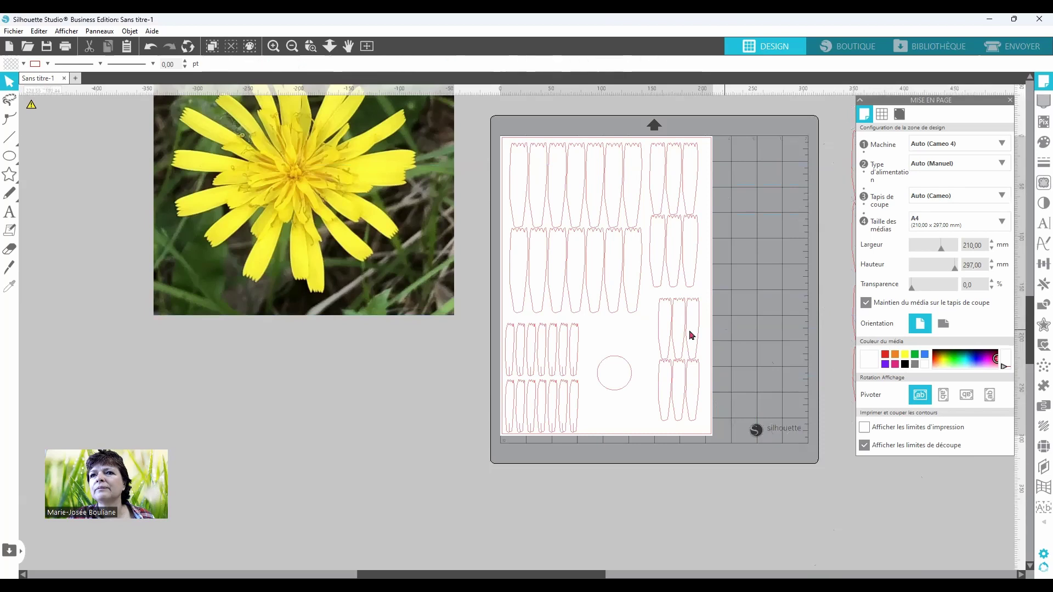
Move the circle to X 84,53 and Y 185,58 mm, and place a duplicate below it at Y 230,38 mm
left_click_drag(629, 389, 614, 359)
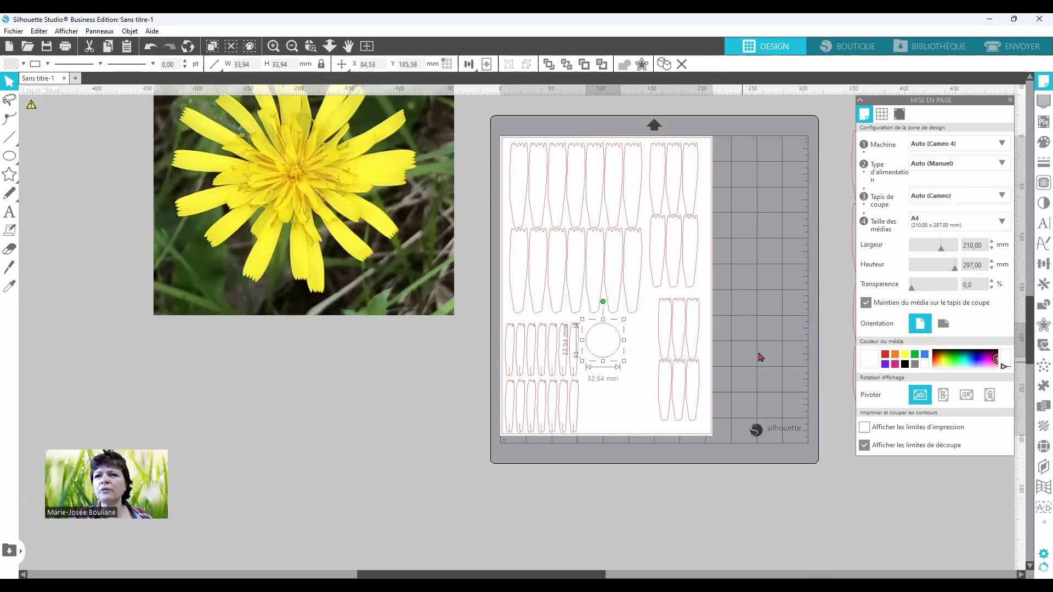
key("ctrl+d")
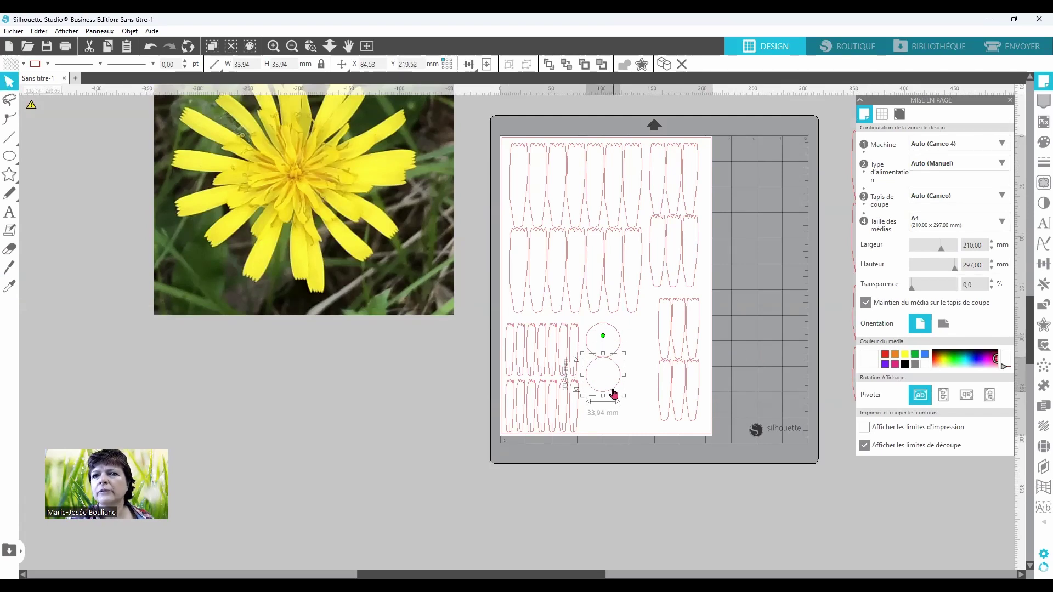
left_click_drag(614, 392, 614, 404)
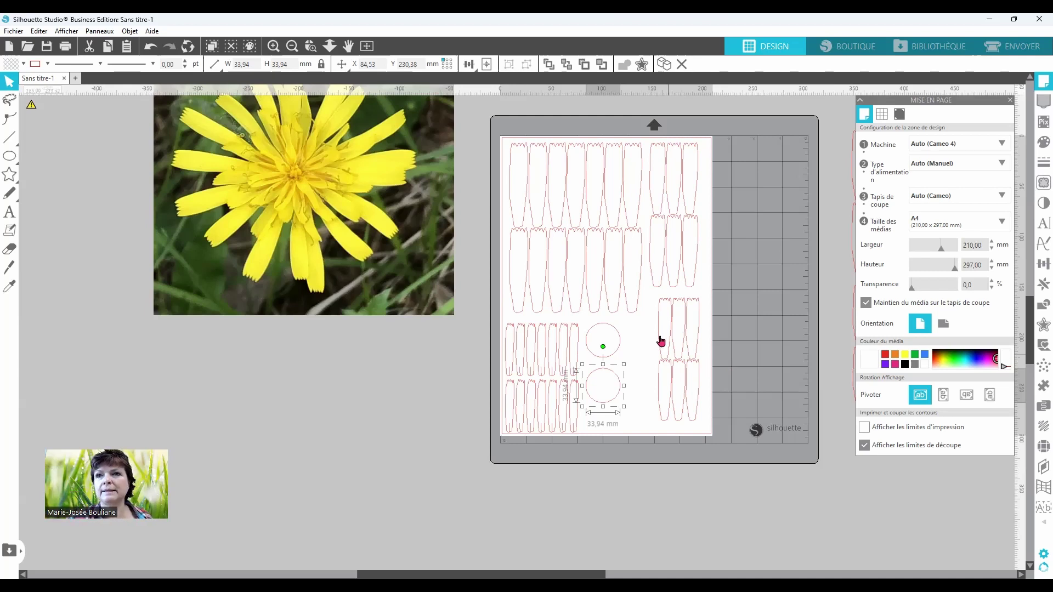
Shift the upper row of smallest wide petals left and add one petal from the lower row at its end
mouse_move(665, 329)
left_mouse_down()
mouse_move(630, 358)
mouse_move(655, 349)
mouse_move(648, 334)
left_mouse_up()
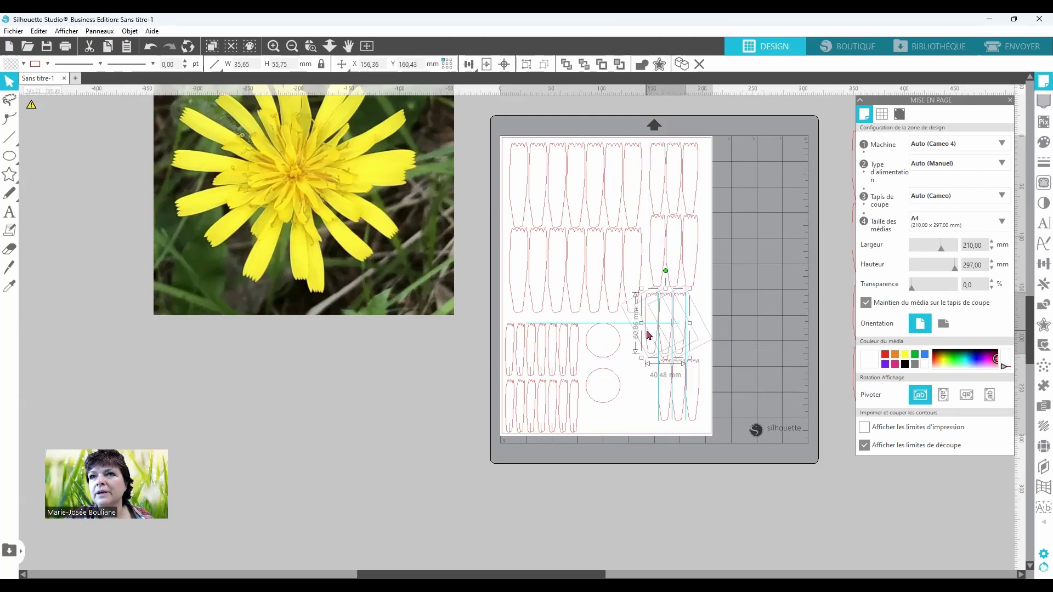
left_click_drag(709, 343, 704, 322)
left_click(697, 401)
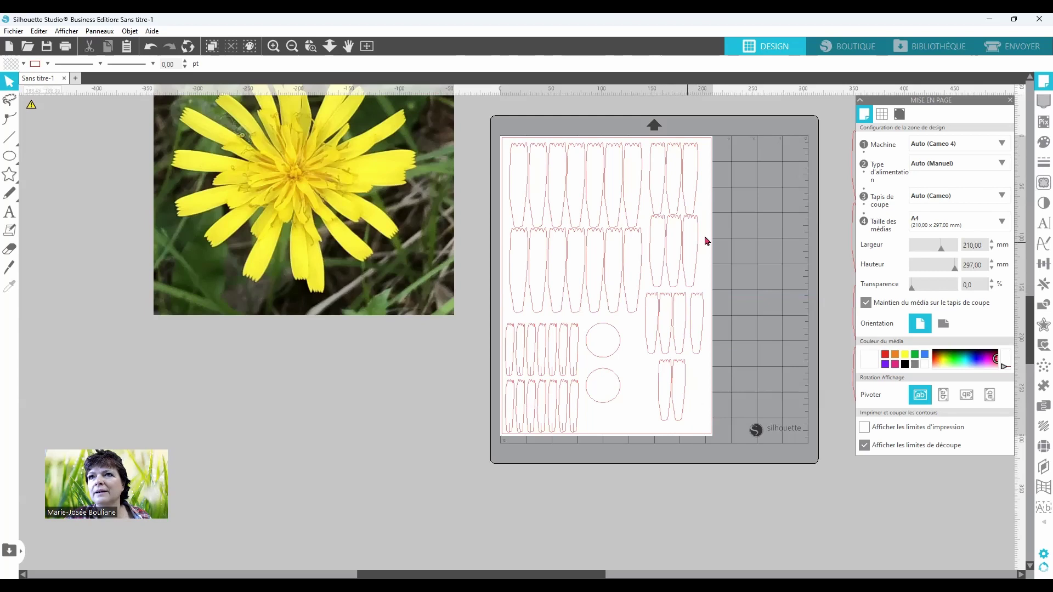
Move the second medium petal row to Y 78,32 mm and the second large petal row to Y 95,32 mm
left_click_drag(692, 251, 664, 249)
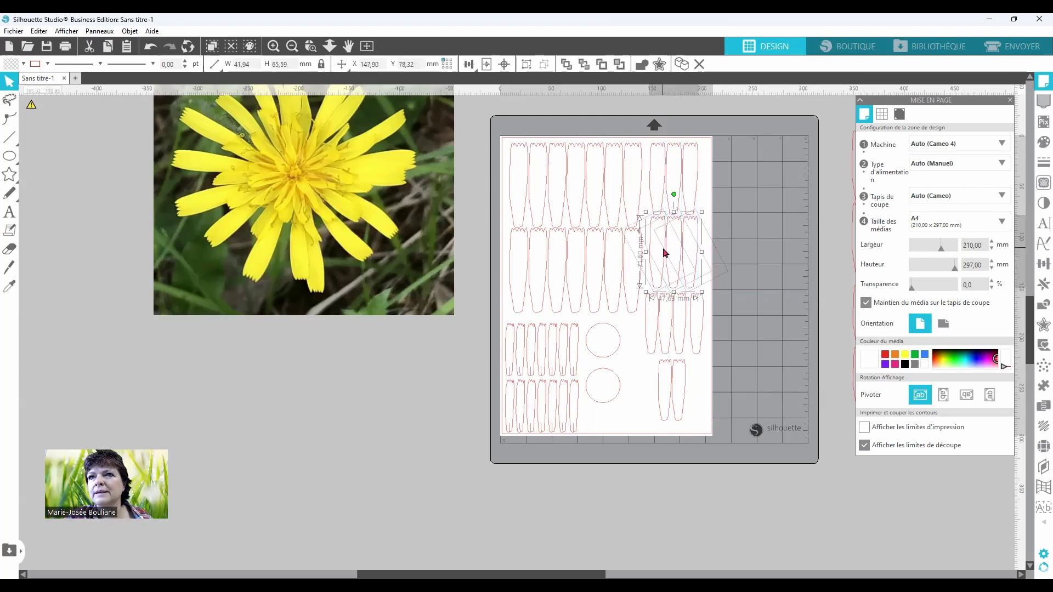
left_click(482, 267)
mouse_move(628, 275)
left_mouse_down()
mouse_move(639, 275)
mouse_move(623, 287)
left_mouse_up()
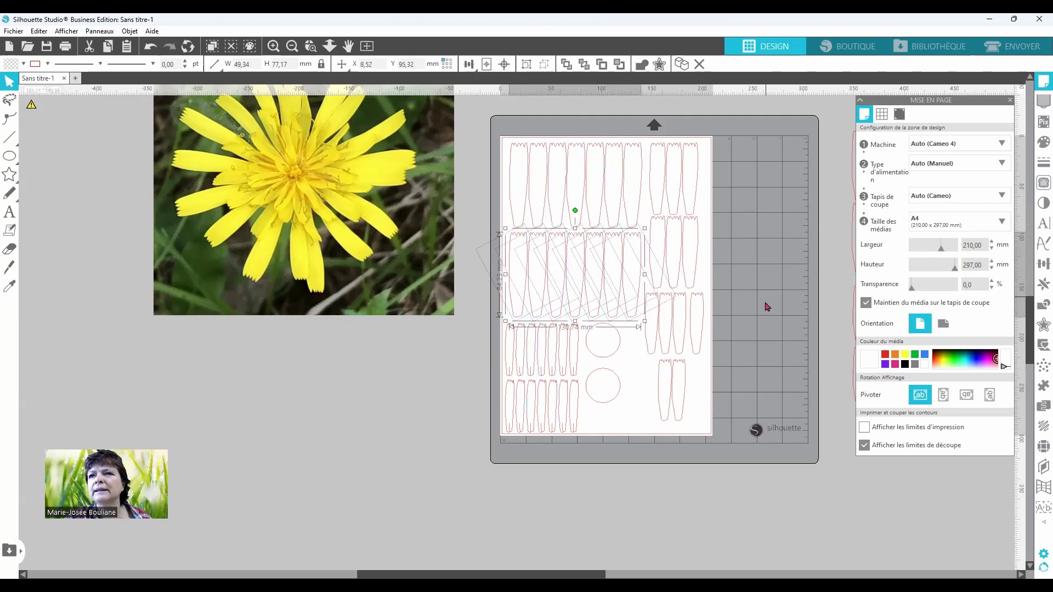
left_click(764, 301)
Move the two remaining bottom-row petals left to X 128,81 mm and complete the row with three matching off-page petals
left_click(664, 406)
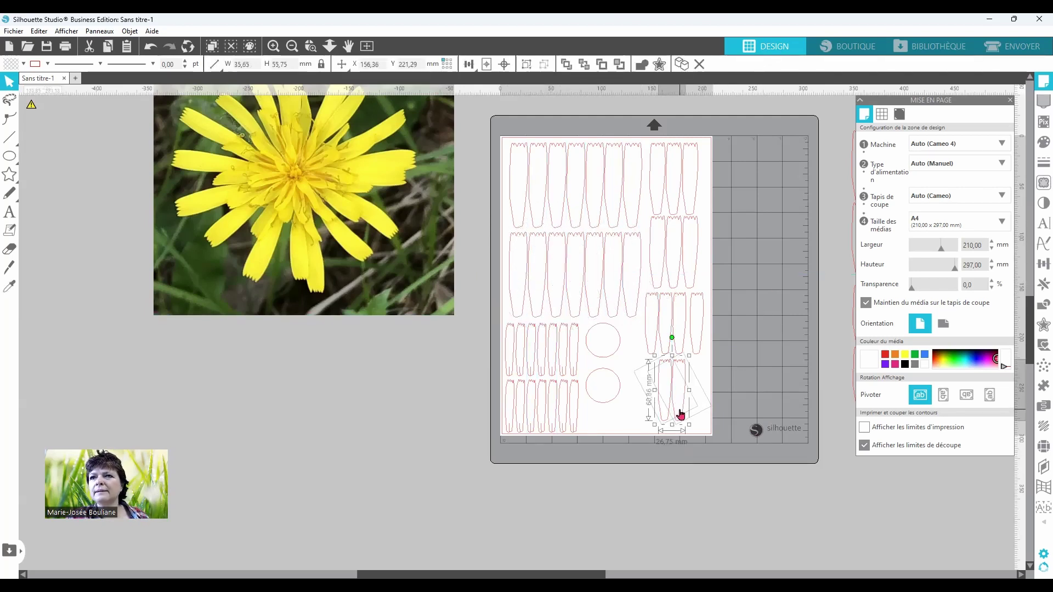
left_click_drag(681, 414, 654, 414)
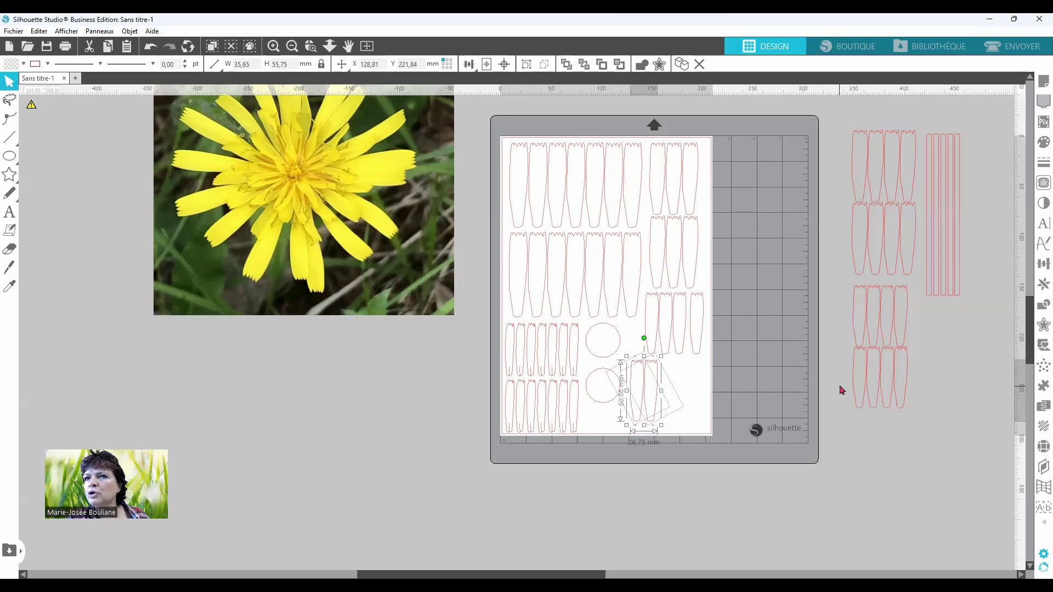
left_click_drag(841, 389, 688, 392)
left_click(708, 393)
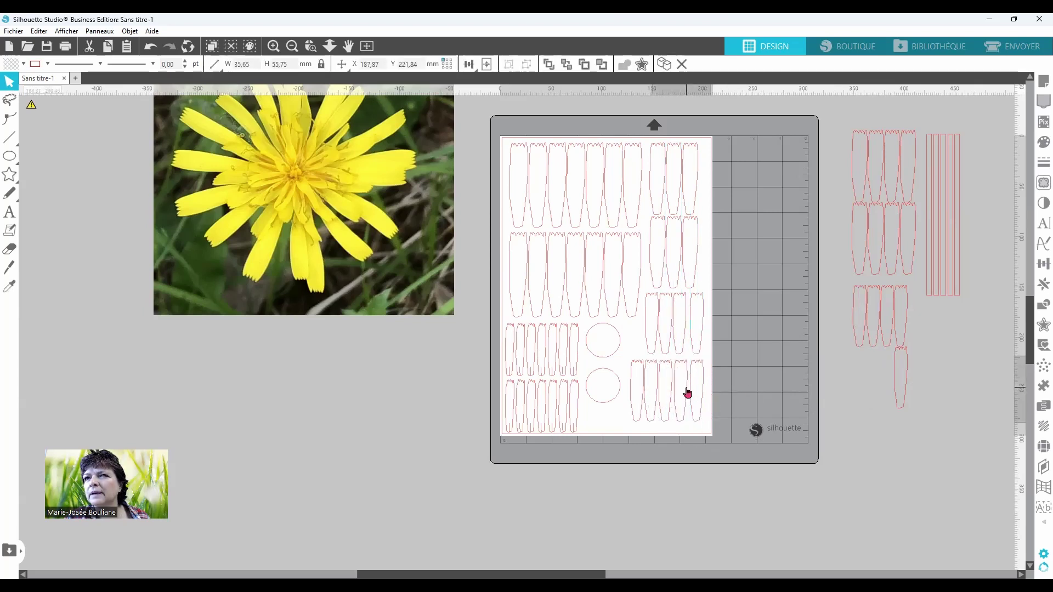
left_click(755, 393)
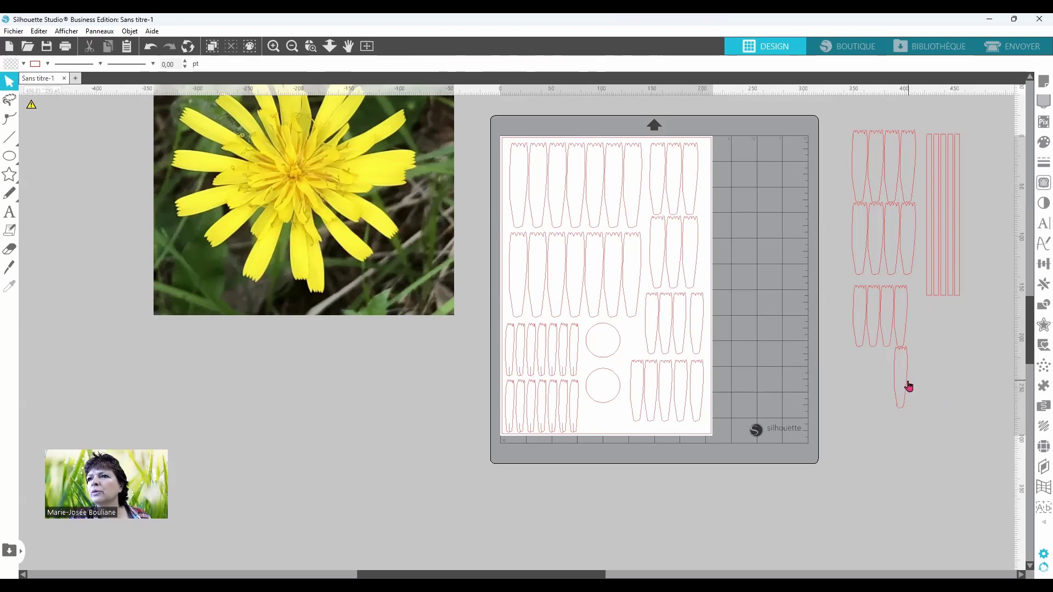
Place the leftover small petal beside its off-page row of four and distribute the five petals evenly horizontally
left_click_drag(909, 387, 848, 328)
left_click_drag(934, 317, 823, 356)
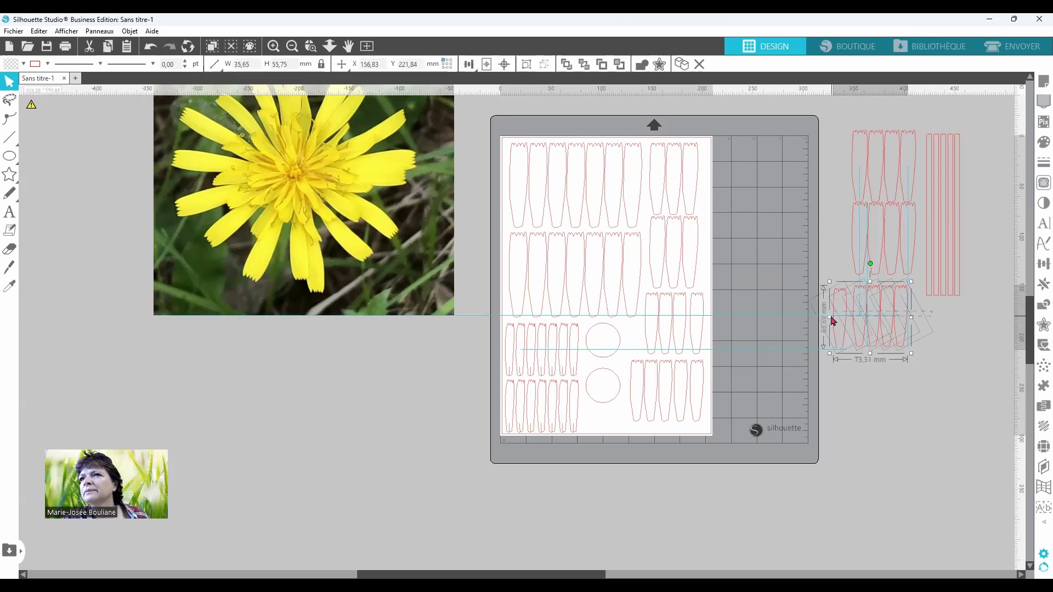
left_click(468, 64)
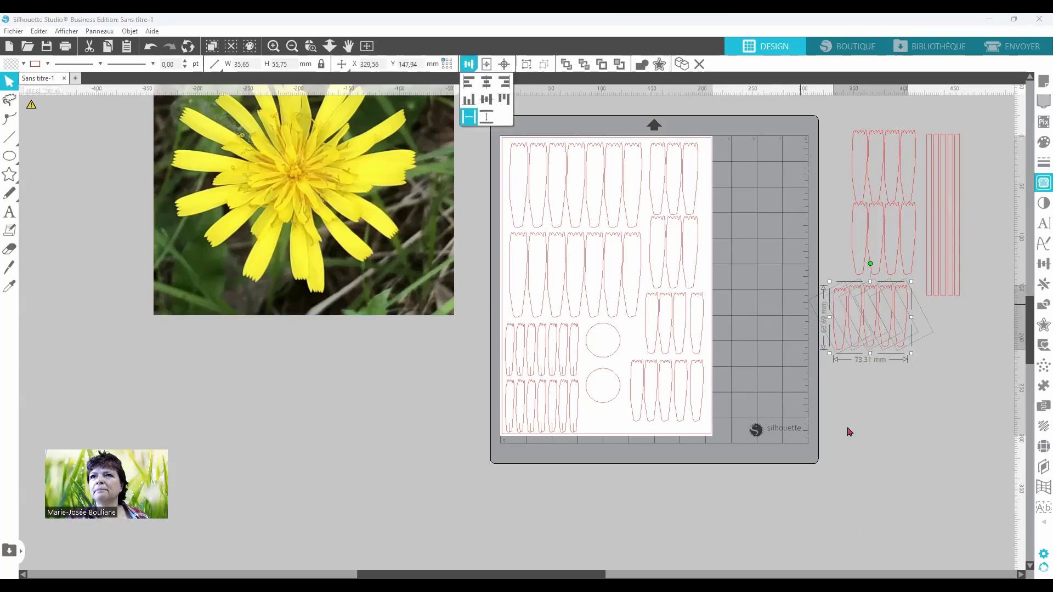
Send the page to the cutter with Cardstock, Ordinaire as the material and set the blade depth to 4
left_click(610, 411)
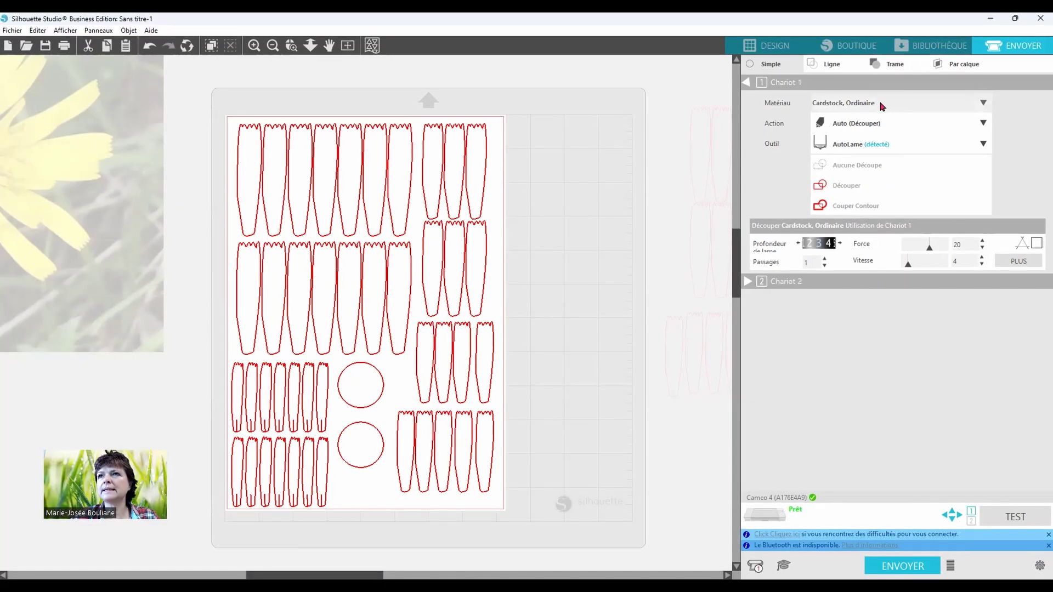
left_click(944, 72)
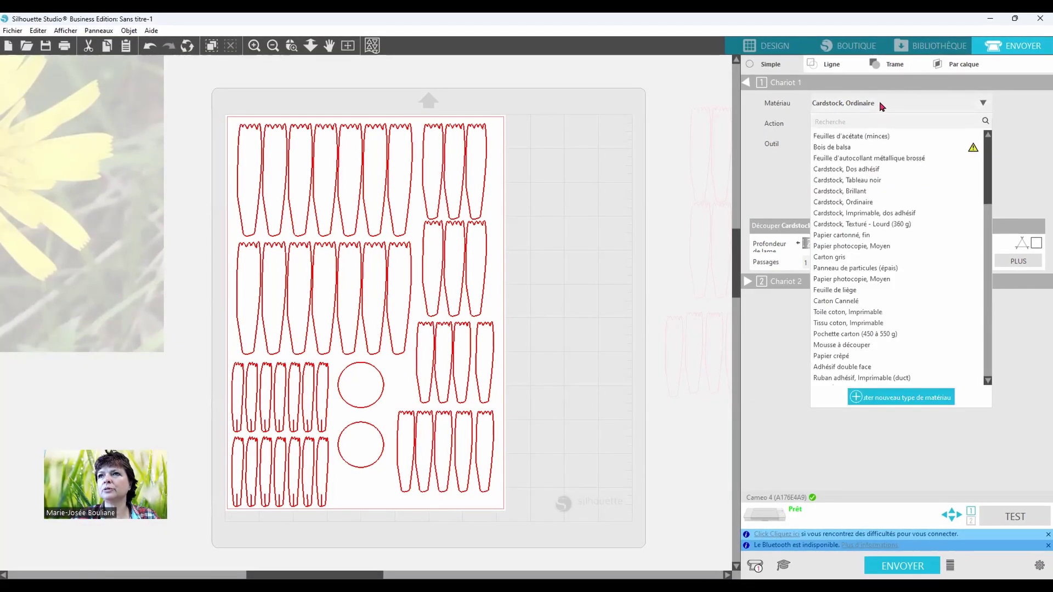
left_click(881, 107)
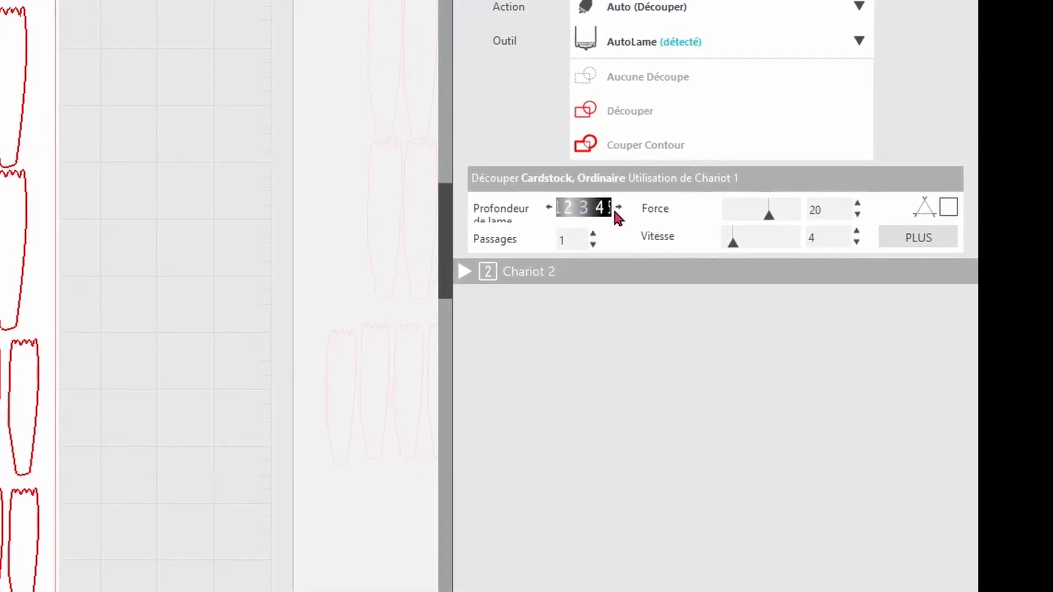
left_click(617, 207)
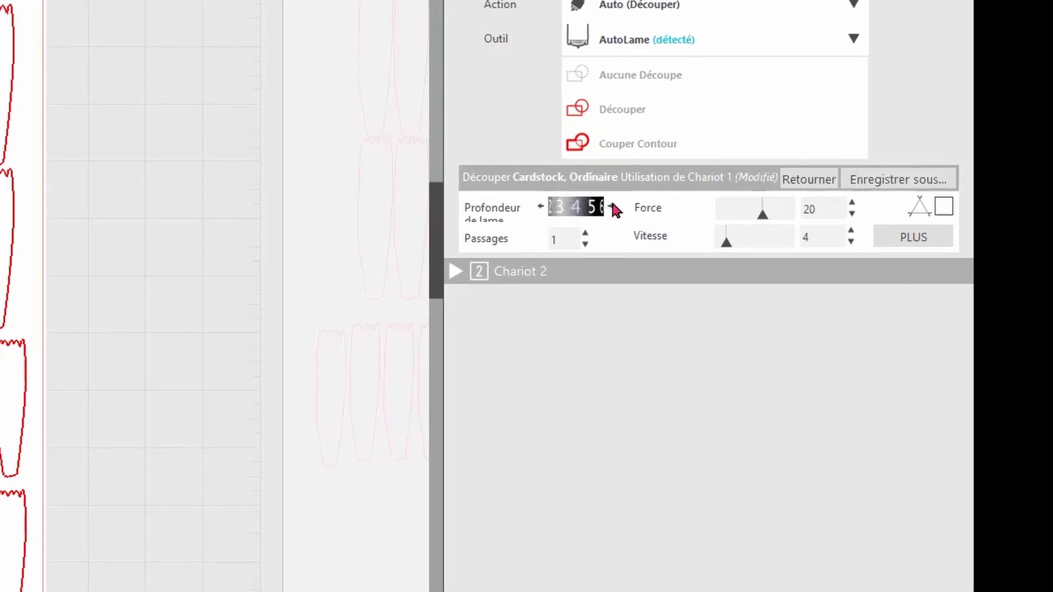
Set the cutting force to 27 for Chariot 1
left_click(852, 202)
left_click(851, 202)
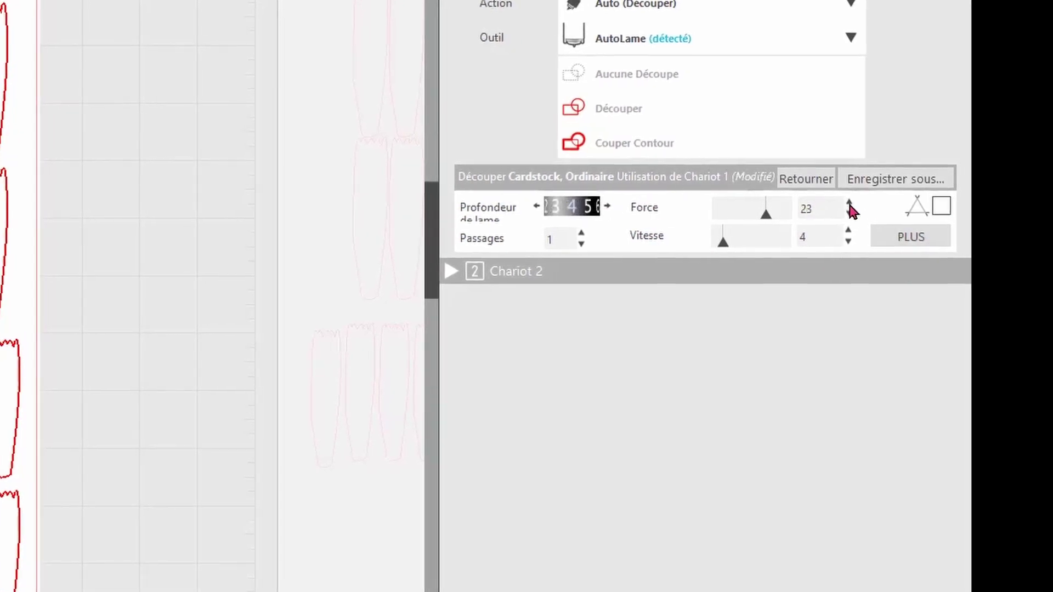
left_click(851, 203)
left_click(849, 203)
left_click(850, 202)
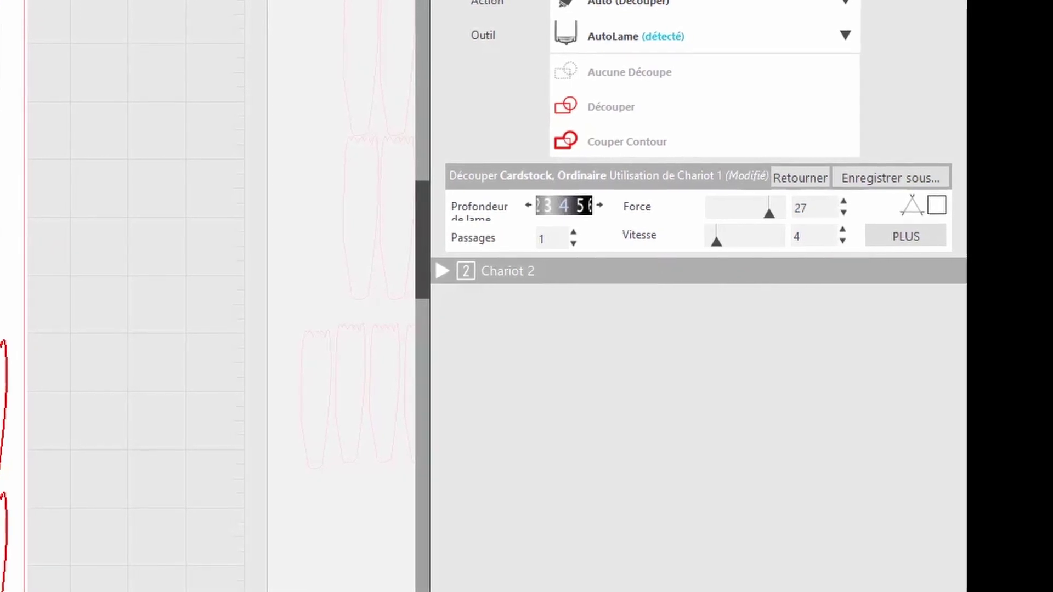
Set the cutting speed to 10 and turn on line segment overcut for Chariot 1
left_click(842, 230)
left_click(841, 230)
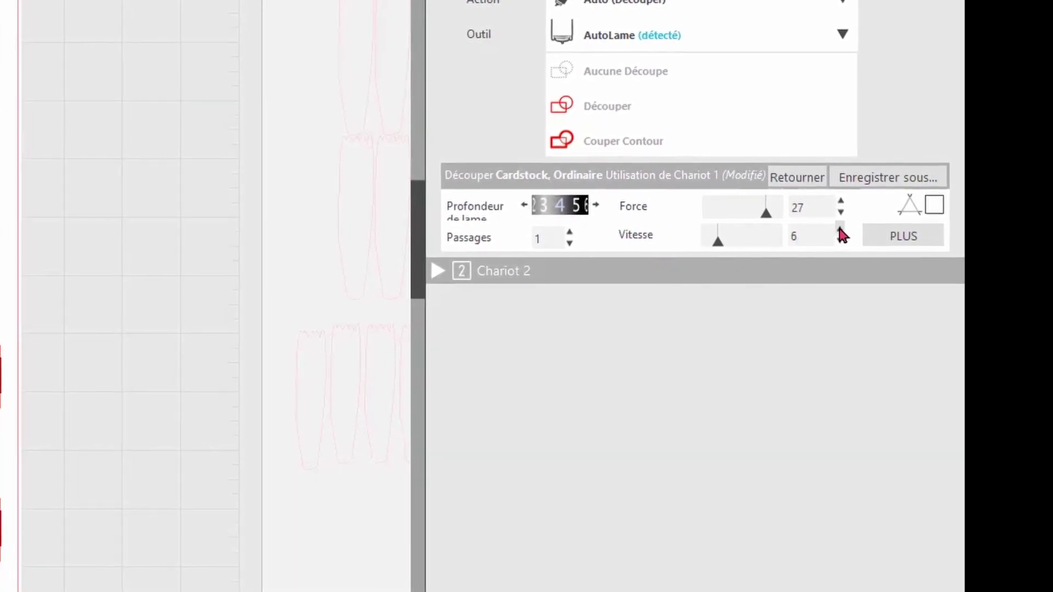
left_click(842, 231)
left_click(842, 230)
left_click(842, 230)
left_click(839, 228)
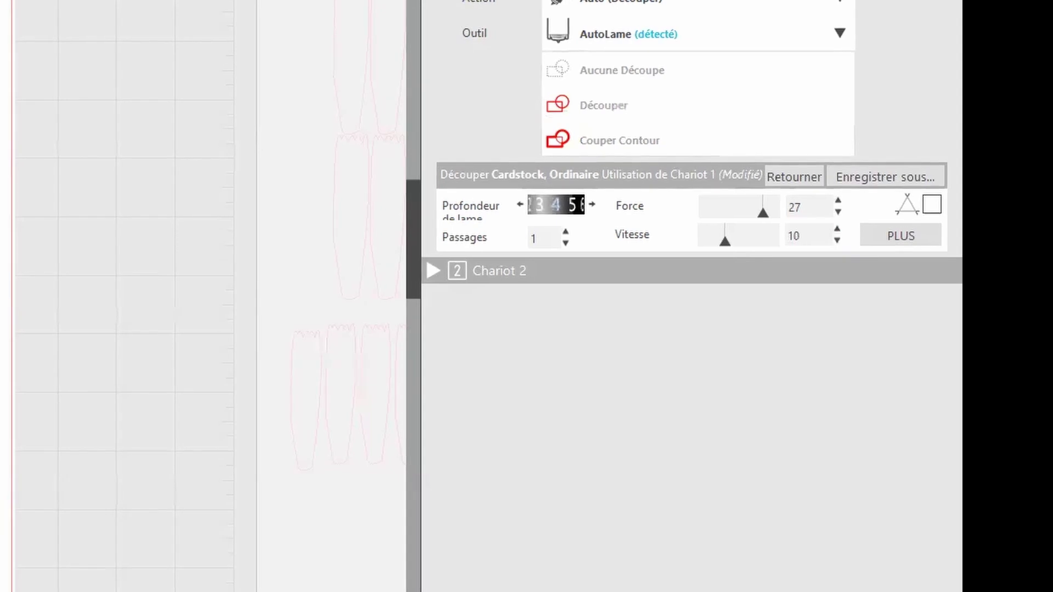
left_click(930, 205)
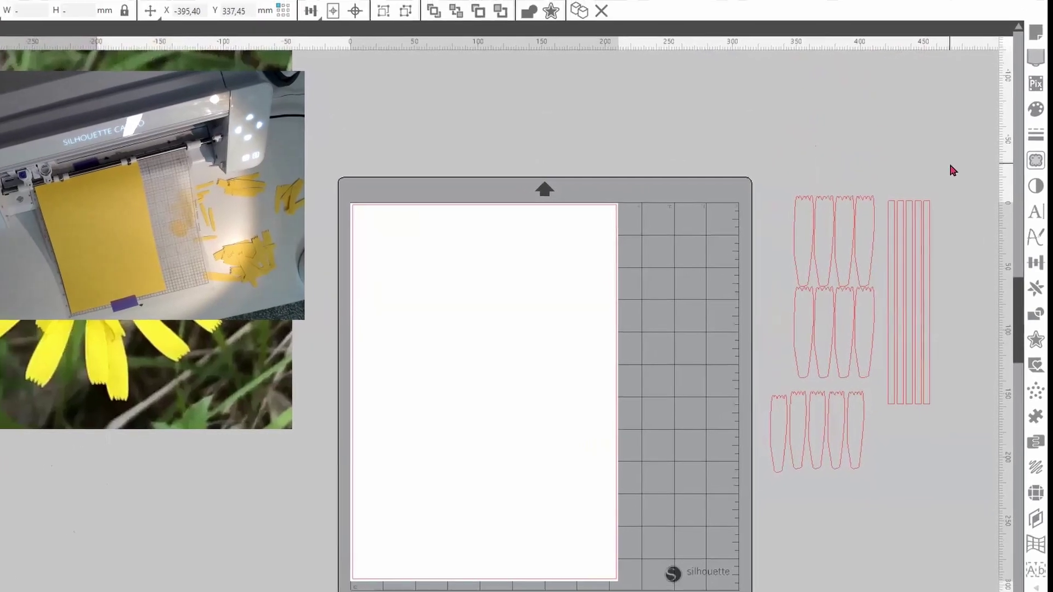
Select all the remaining petal rows and narrow strips beside the mat and move them together onto the emptied page
left_click_drag(950, 170, 766, 496)
left_click(843, 443)
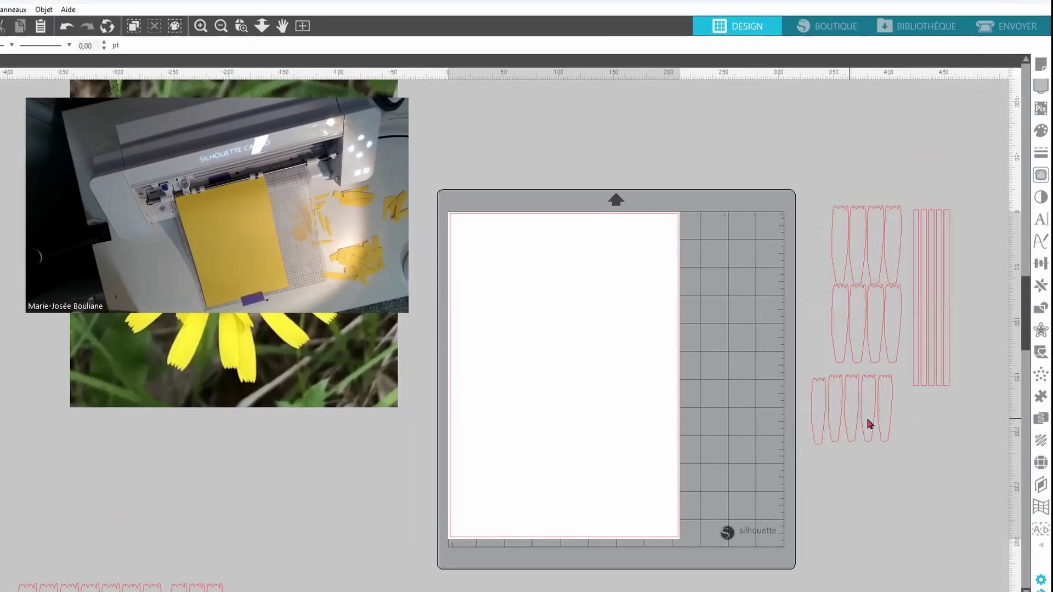
left_click_drag(994, 200, 807, 485)
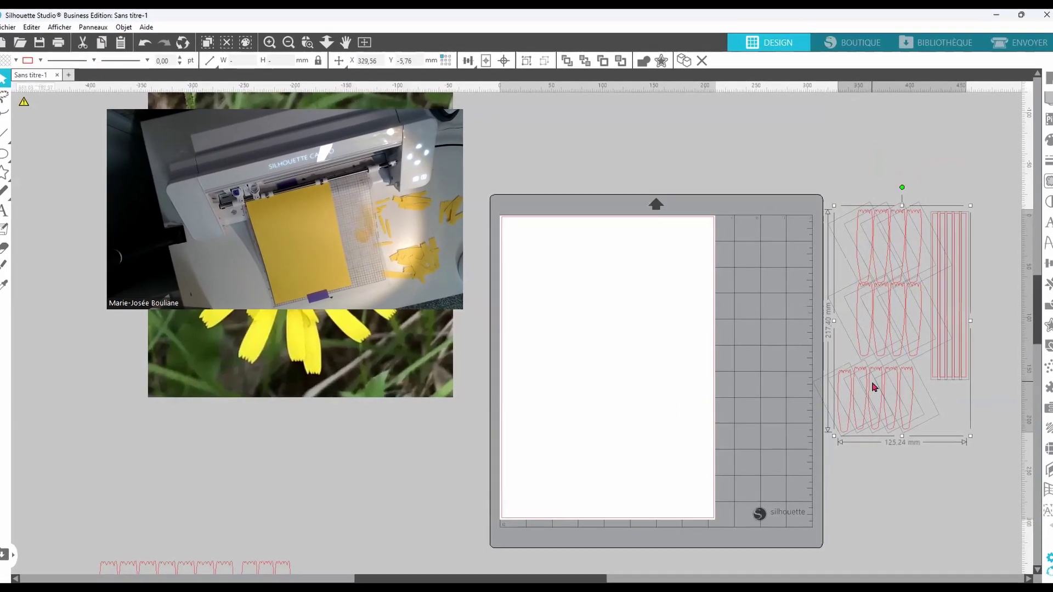
left_click_drag(874, 387, 613, 398)
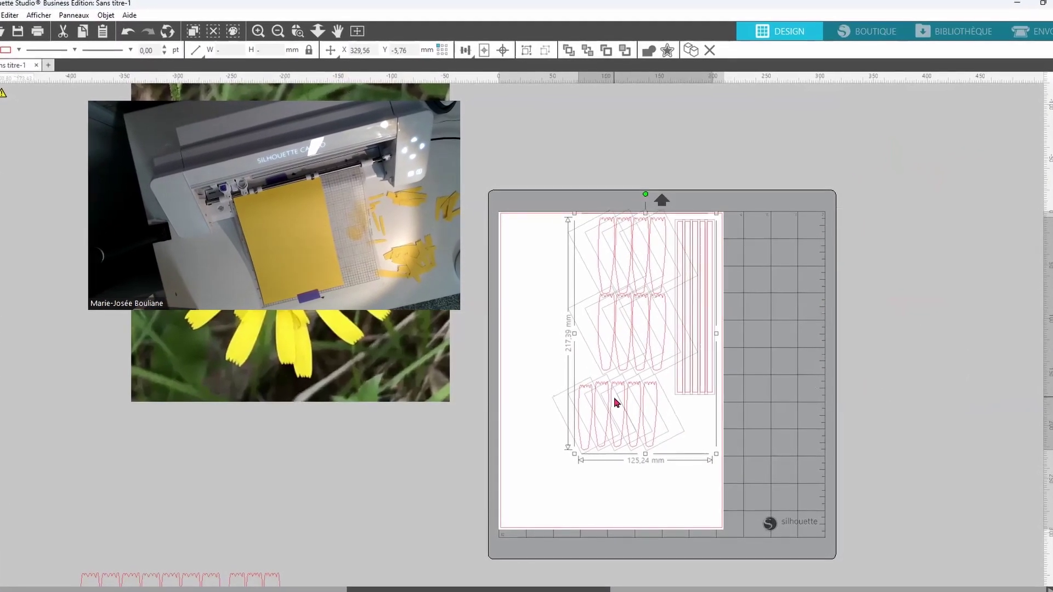
Move the row of five small petals to the page's upper left corner at X 10,79 mm, Y 7,10 mm
left_click(686, 427)
left_click(585, 421)
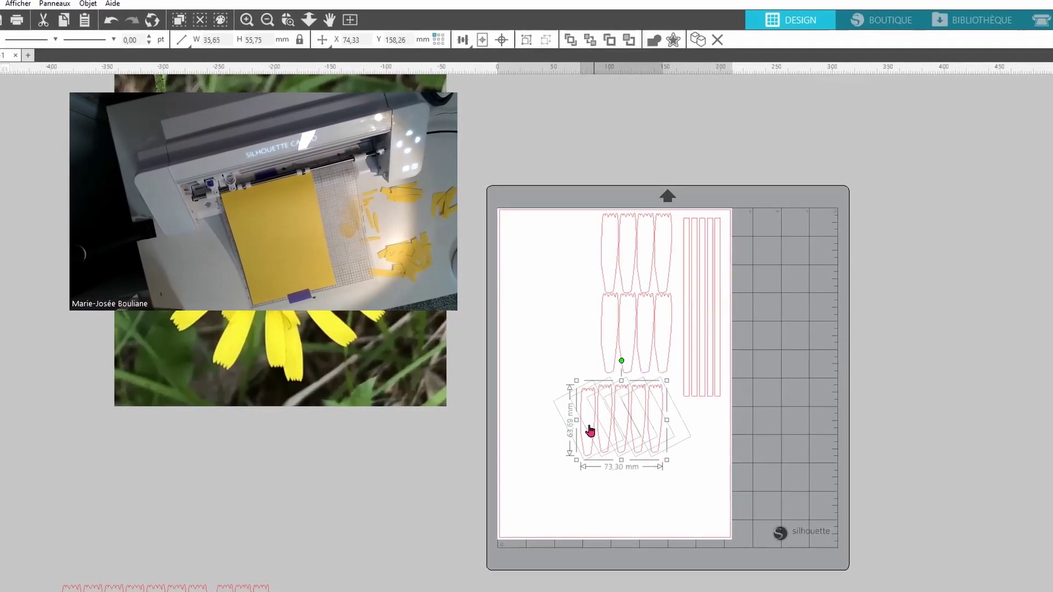
left_click_drag(592, 435, 517, 324)
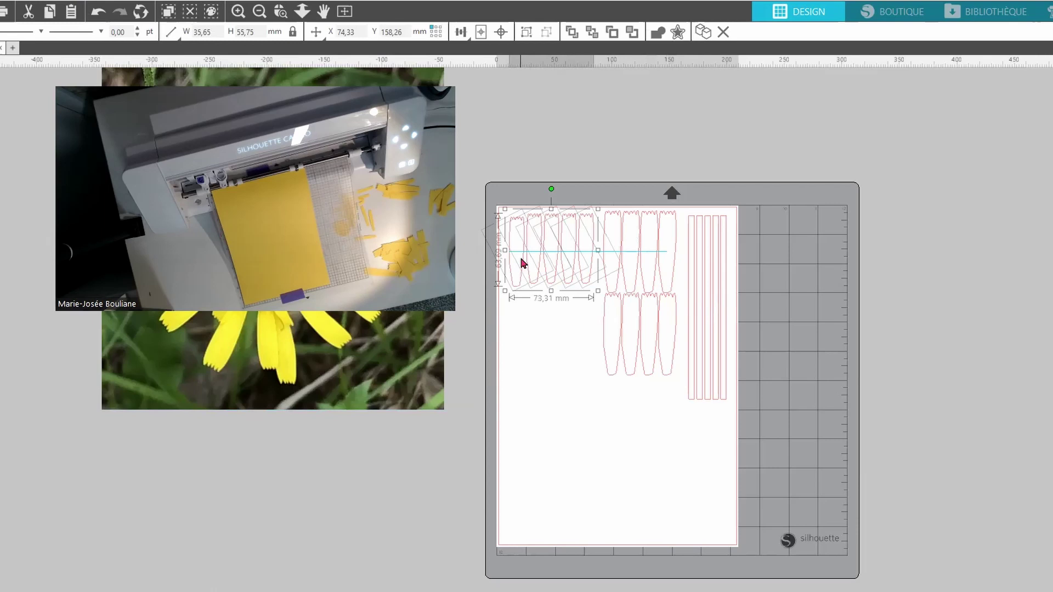
left_click_drag(523, 263, 522, 261)
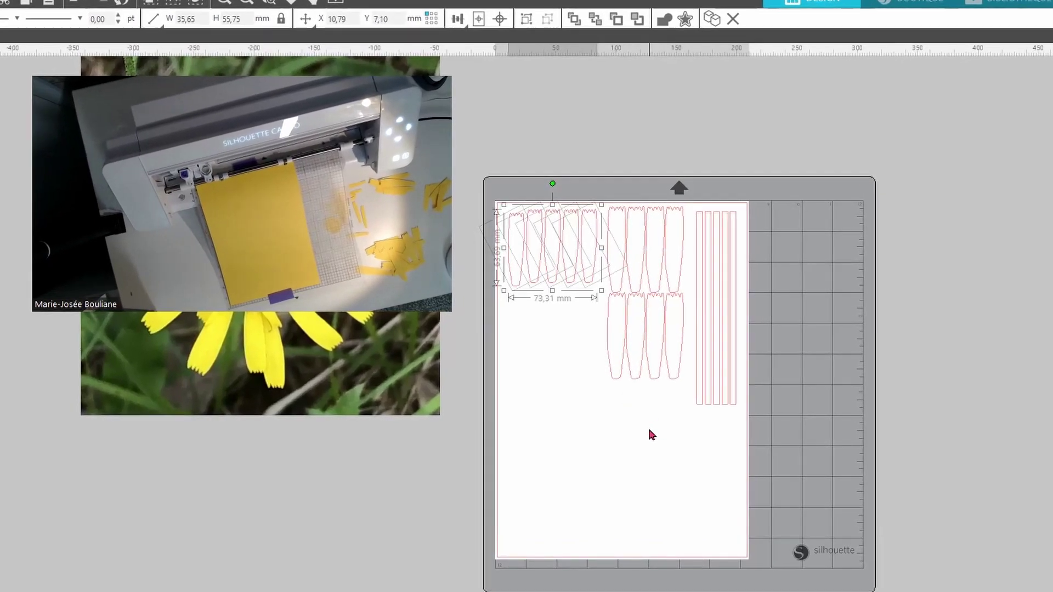
left_click(648, 425)
Shift the lower row of four petals slightly right, toward the narrow strips
left_click(689, 356)
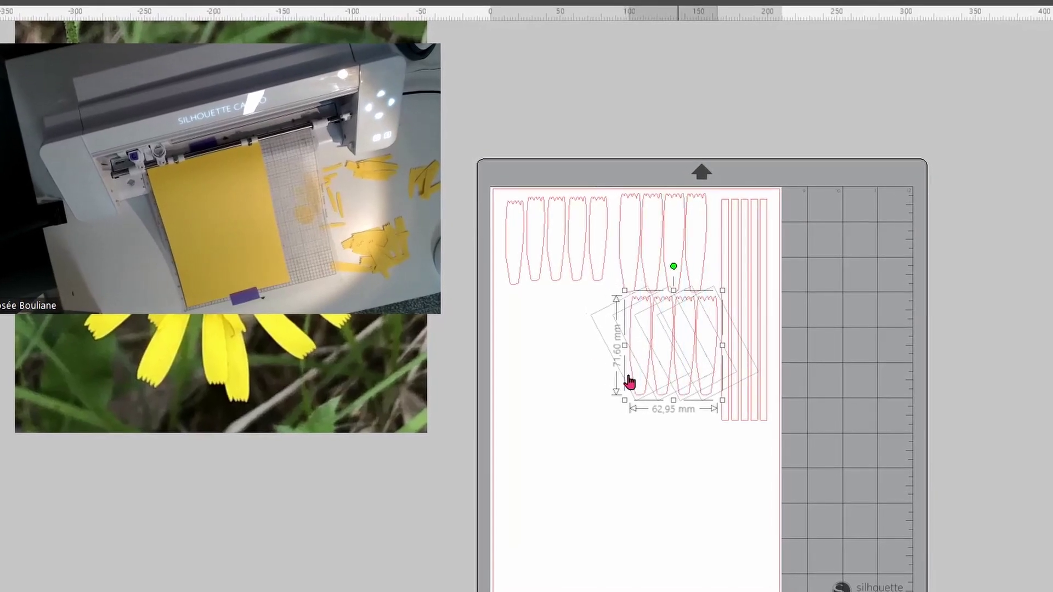
left_click(959, 195)
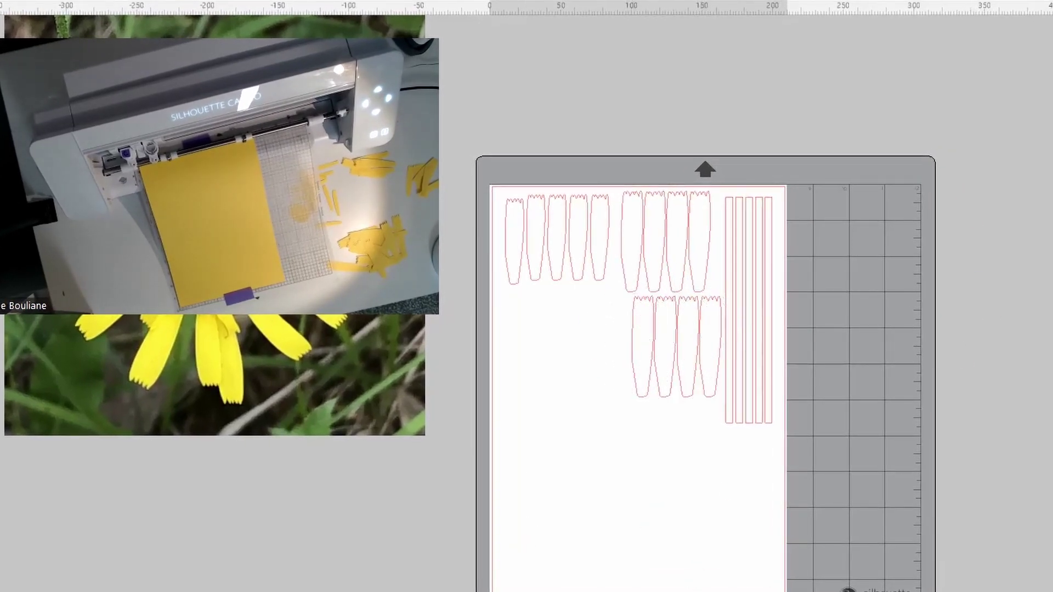